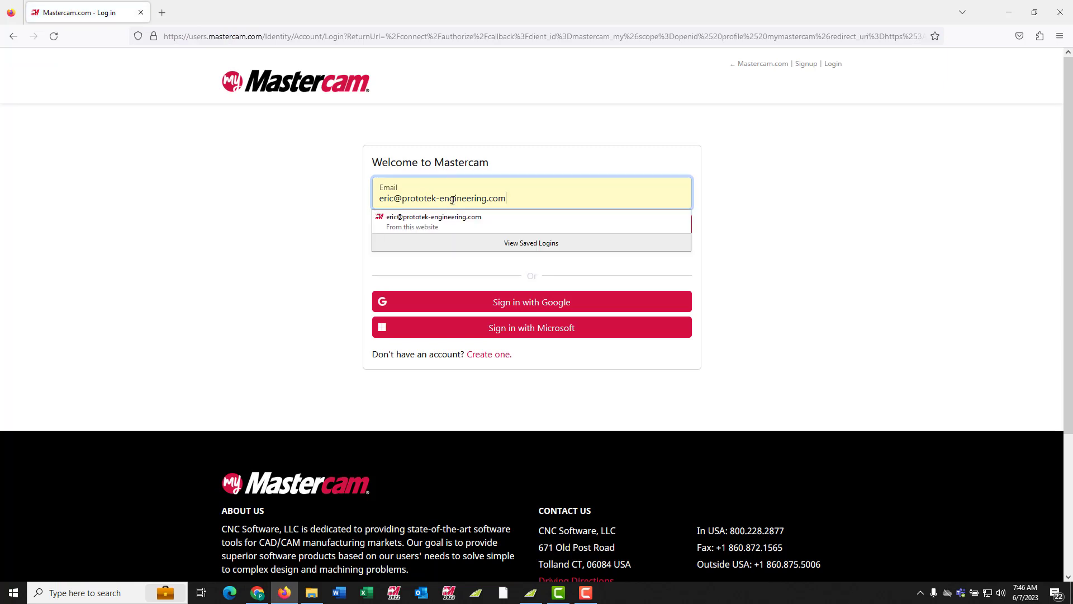
- Set aside the Firefox sign-in window and minimize Chrome to reveal the Downloads folder
{"action": "key", "text": "ctrl+a"}
{"action": "left_click", "coordinate": [494, 175]}
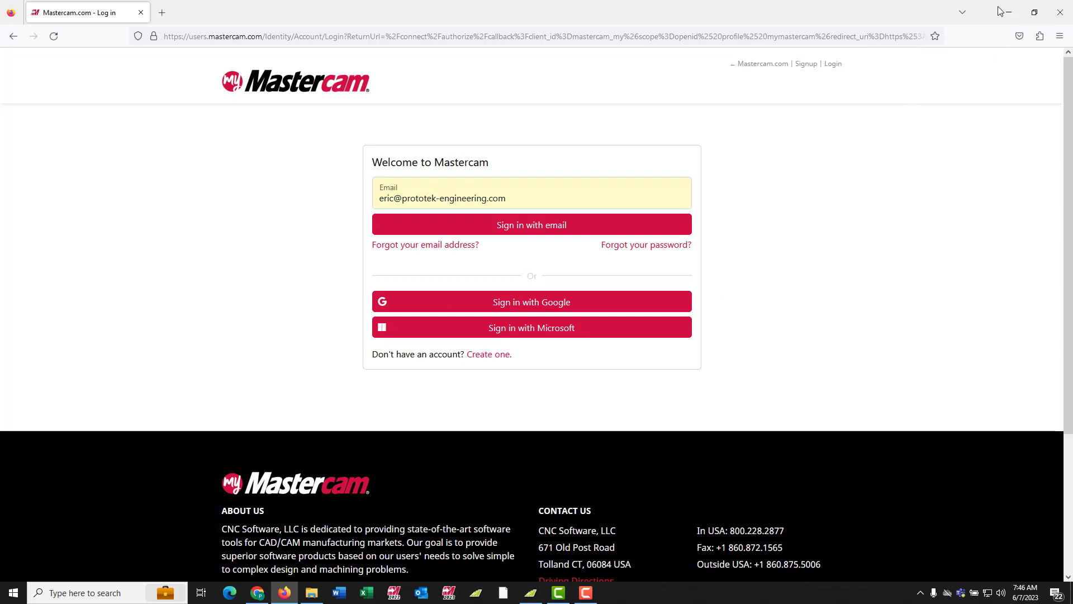
{"action": "left_click", "coordinate": [1035, 12]}
{"action": "left_click", "coordinate": [1025, 7]}
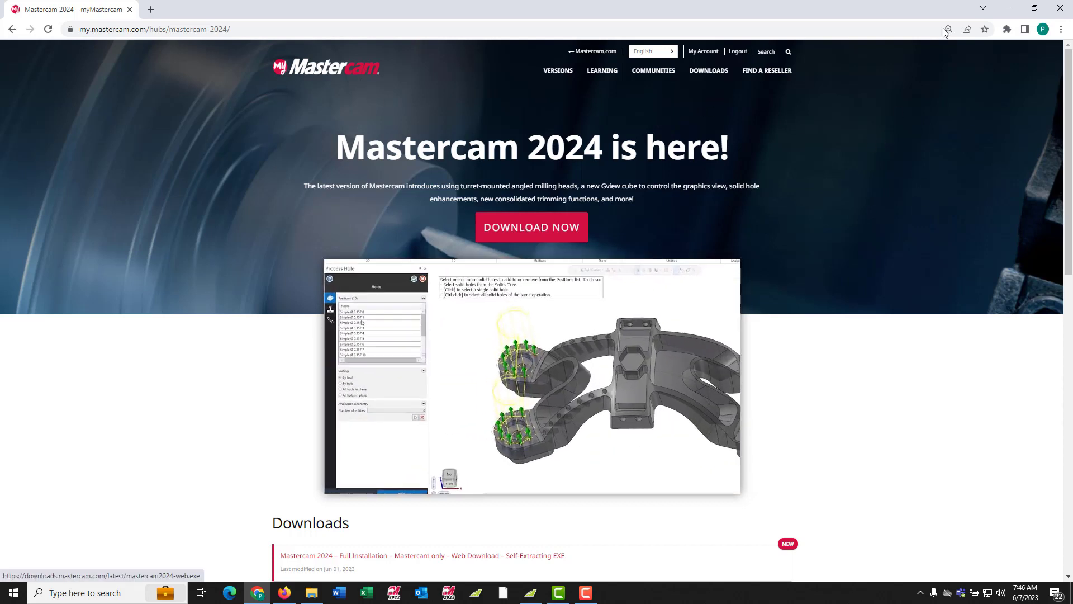
{"action": "left_click", "coordinate": [1013, 9]}
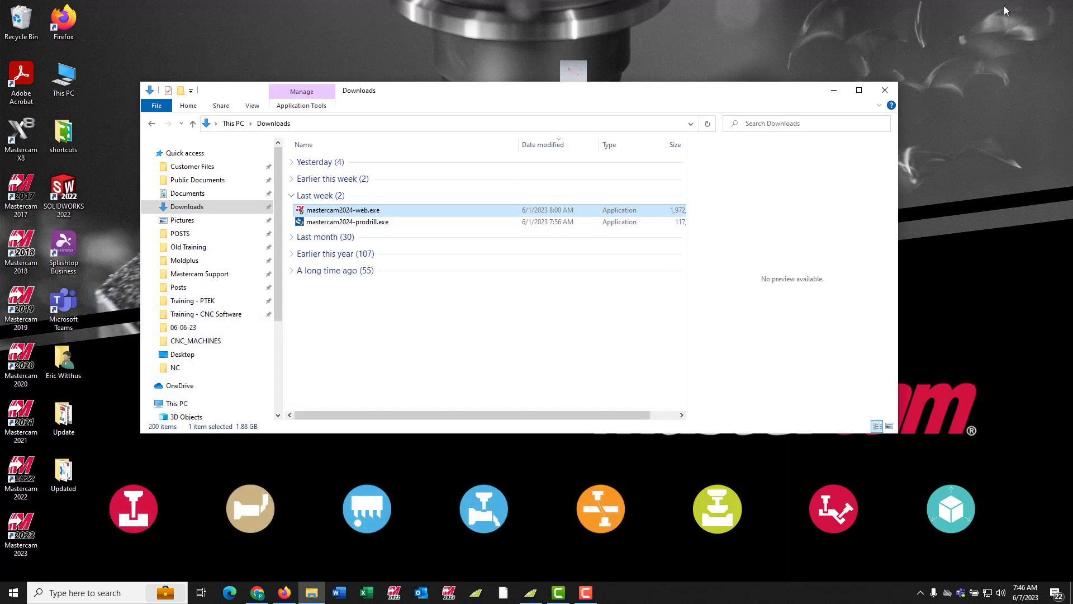
- Run the mastercam2024-web.exe installer from the Downloads folder
{"action": "left_click", "coordinate": [190, 207]}
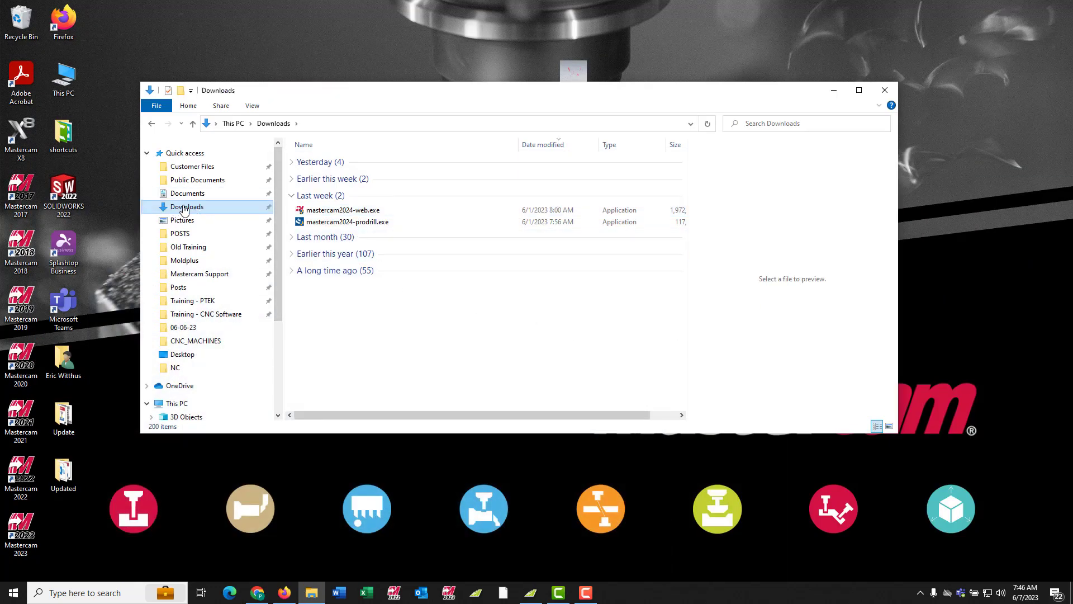
{"action": "double_click", "coordinate": [366, 211]}
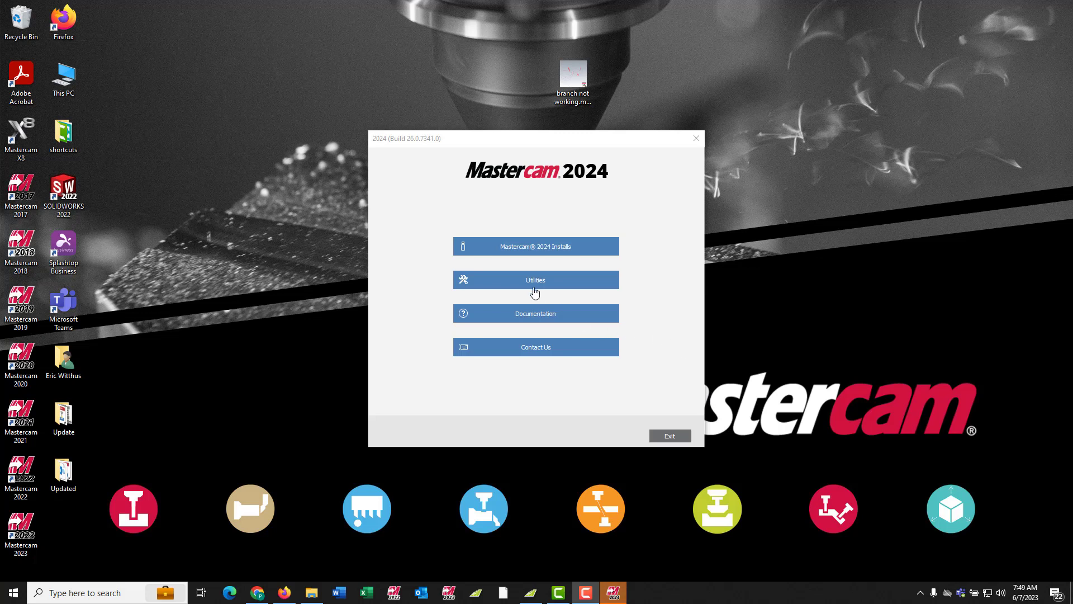
- Start the Mastercam 2024 install with English as the installation language
{"action": "left_click", "coordinate": [533, 288]}
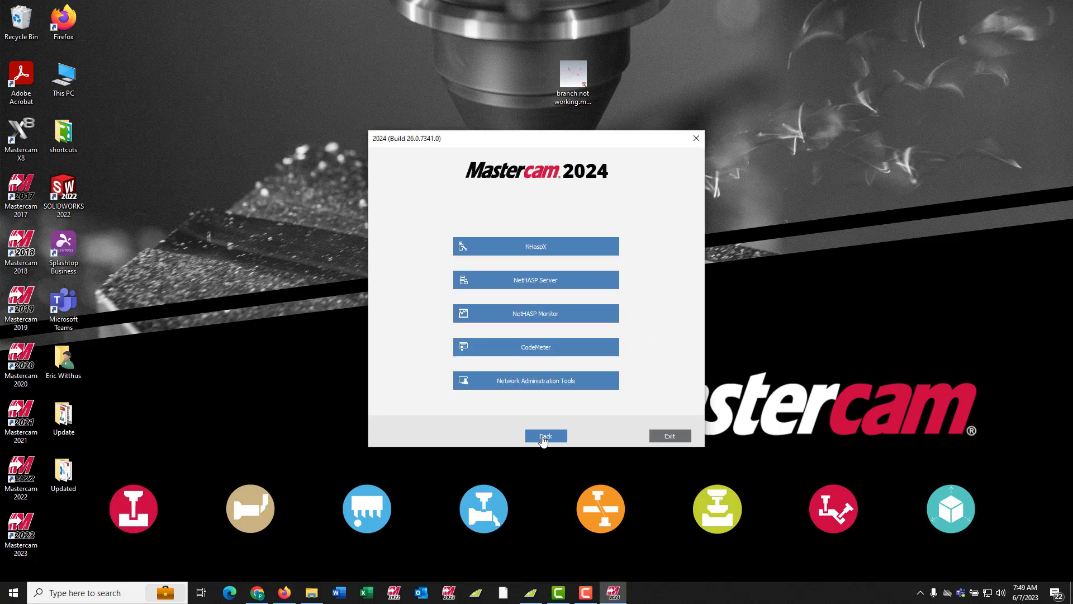
{"action": "left_click", "coordinate": [543, 436]}
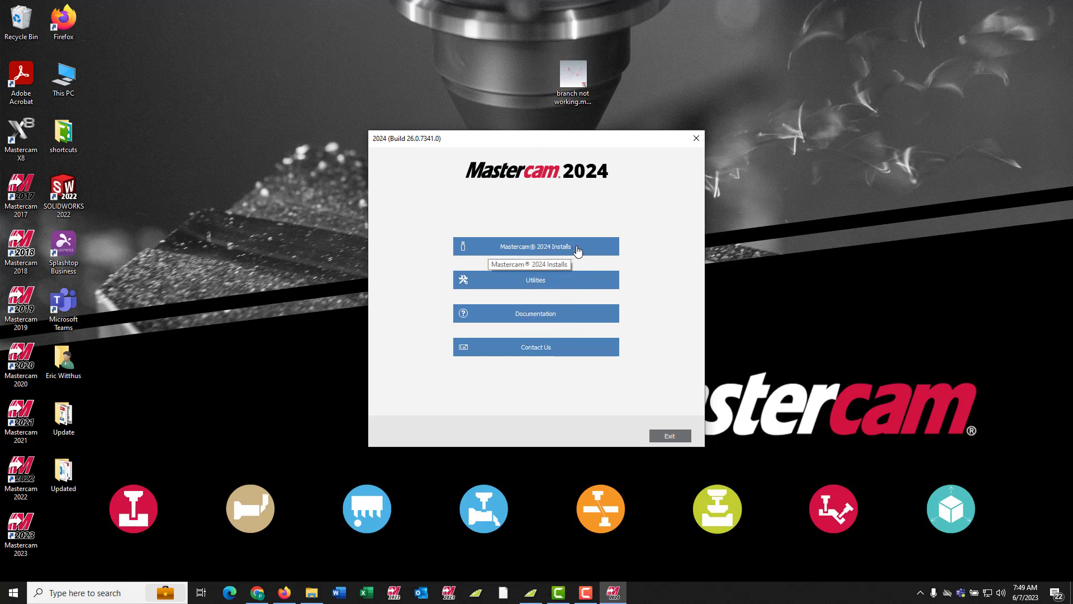
{"action": "left_click", "coordinate": [578, 251]}
{"action": "left_click", "coordinate": [449, 248]}
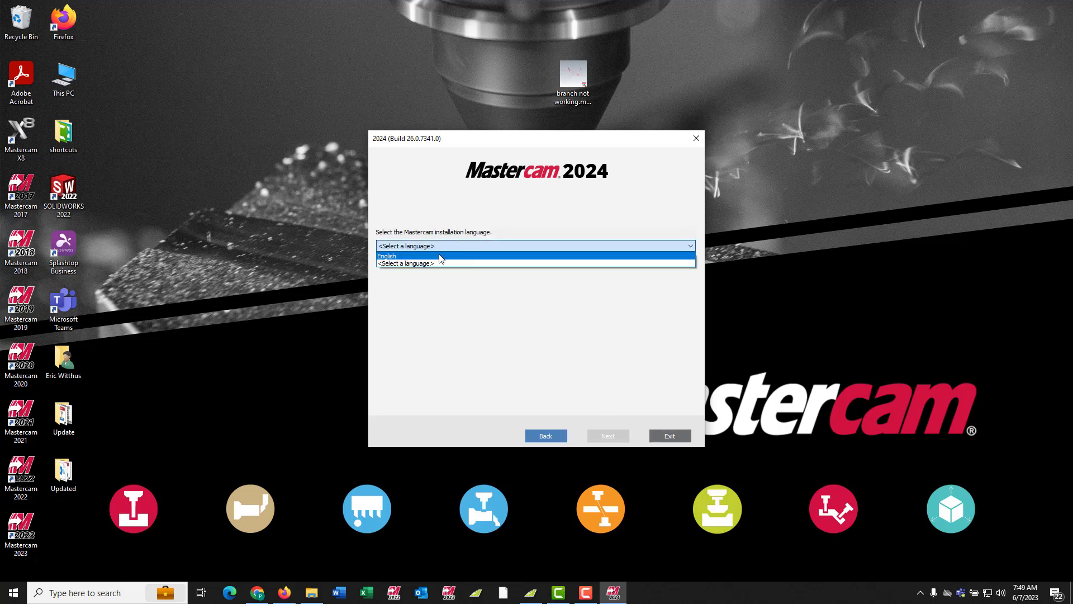
{"action": "left_click", "coordinate": [440, 256]}
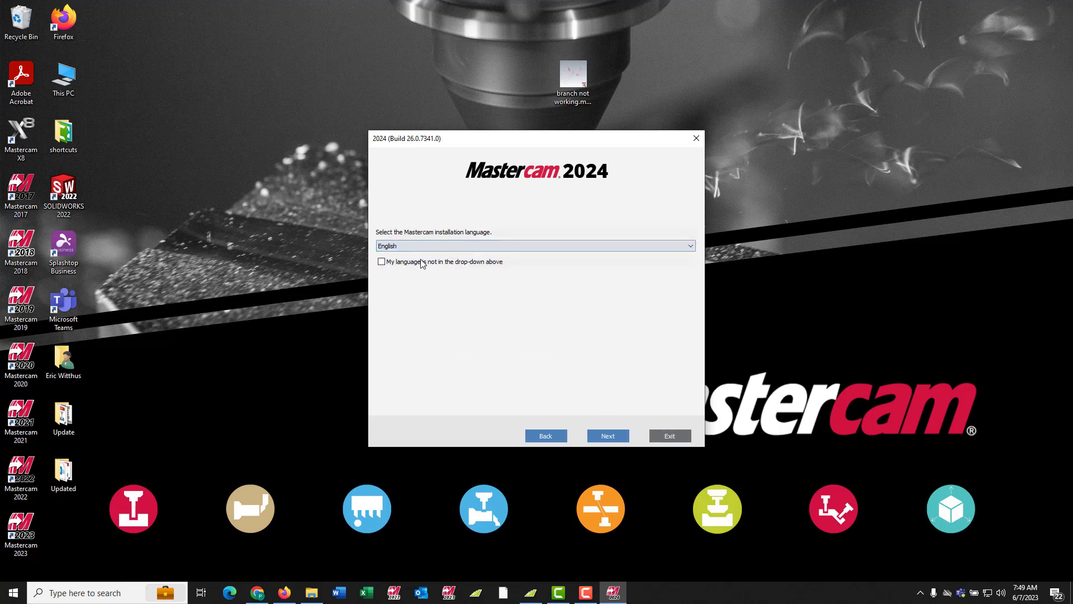
{"action": "left_click", "coordinate": [608, 437]}
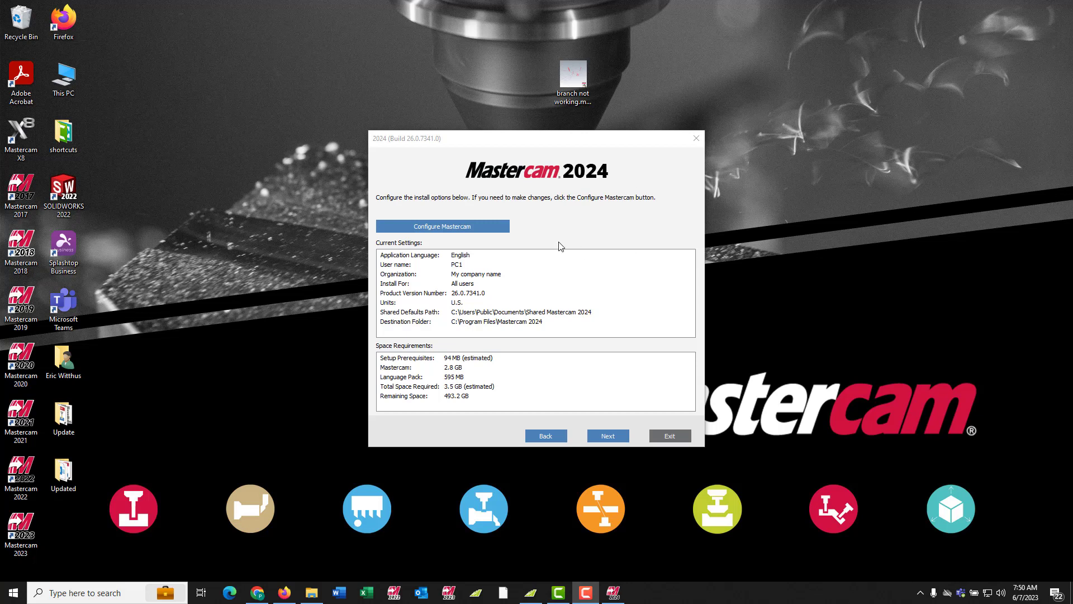
- Enter the user name and company name in the install configuration
{"action": "left_click", "coordinate": [442, 227]}
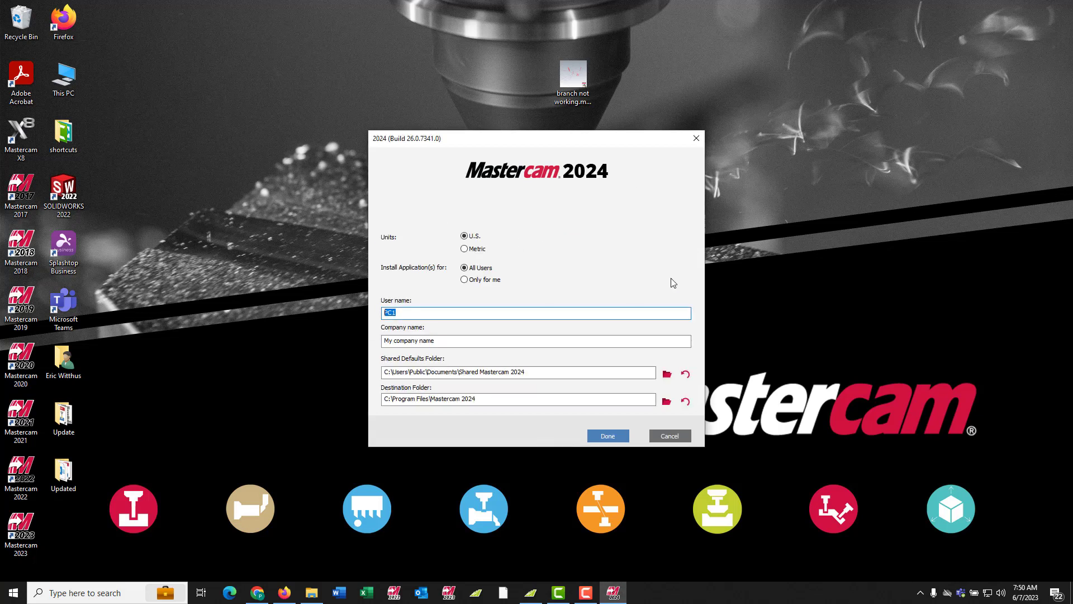
{"action": "key", "text": "Tab"}
{"action": "type", "text": "Pr"}
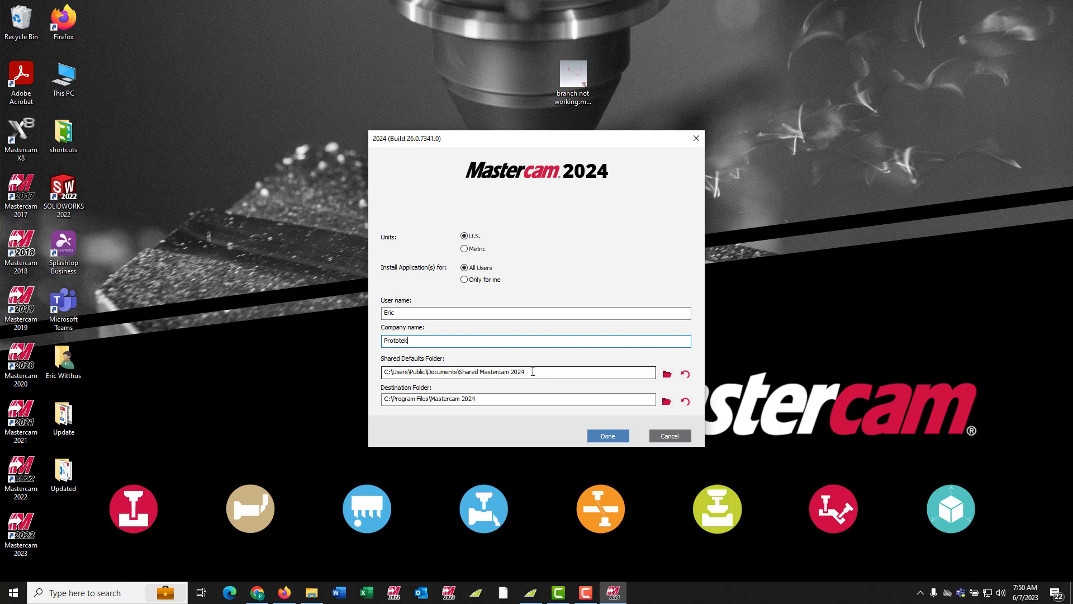
- Review the Shared Defaults Folder and Destination Folder paths, keeping the defaults
{"action": "left_click_drag", "start_coordinate": [532, 371], "coordinate": [385, 371]}
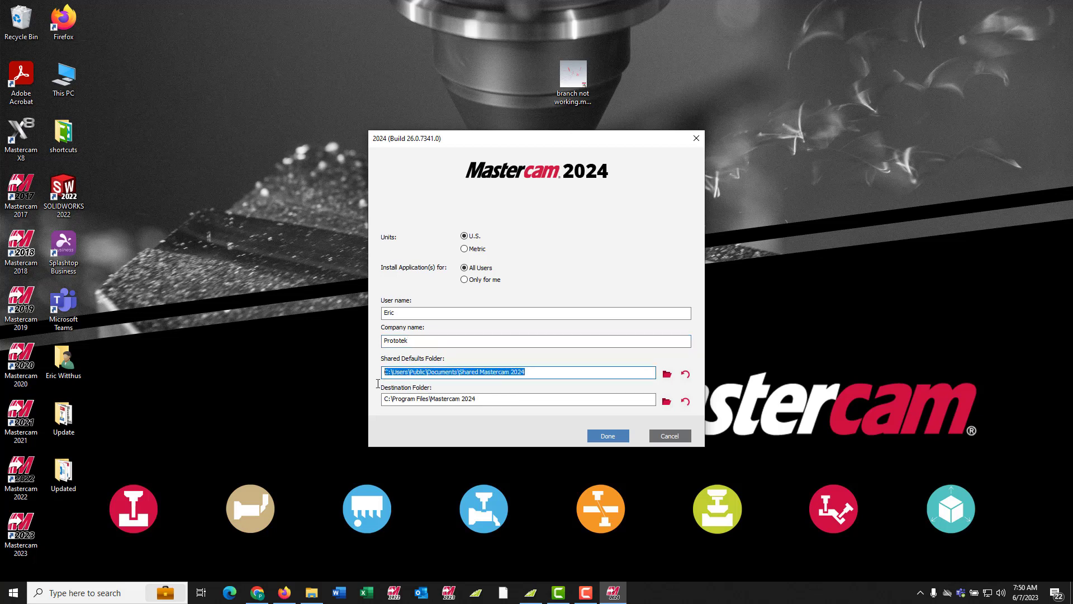
{"action": "left_click", "coordinate": [537, 373]}
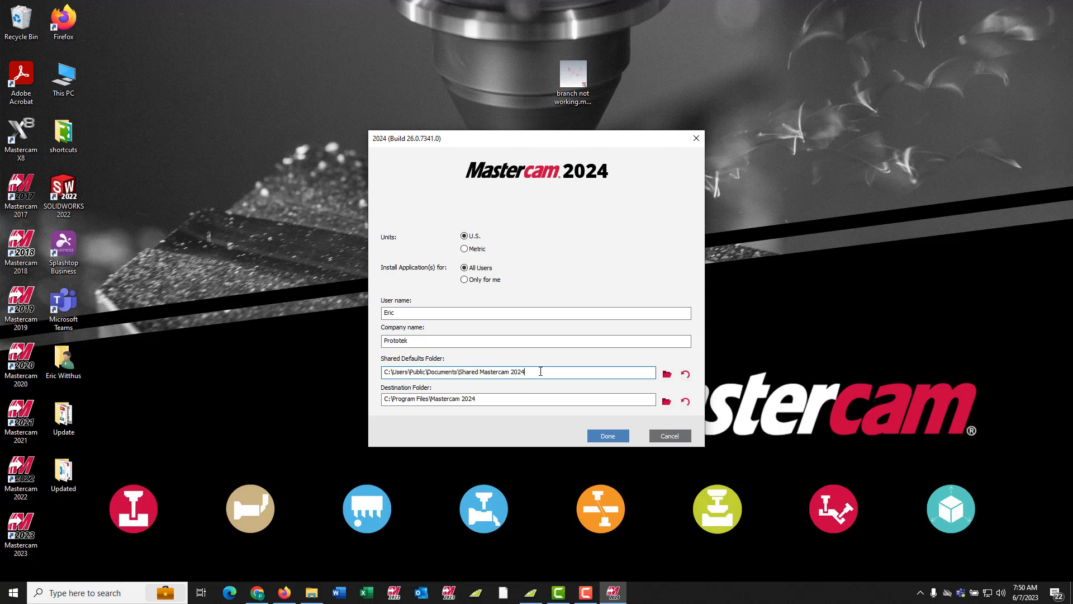
{"action": "left_click_drag", "start_coordinate": [540, 372], "coordinate": [377, 373]}
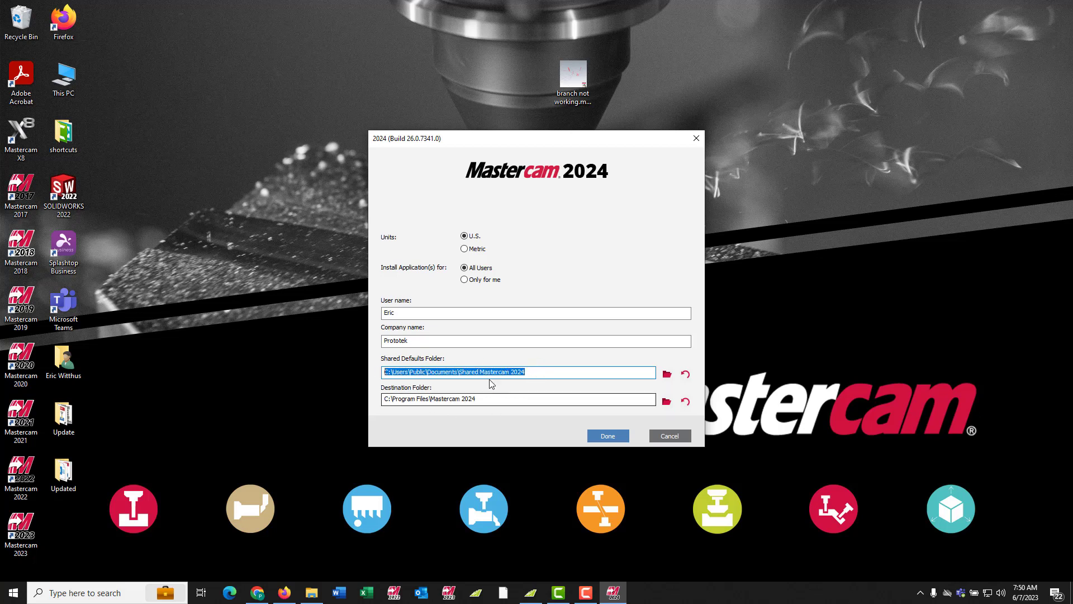
{"action": "left_click_drag", "start_coordinate": [481, 399], "coordinate": [375, 403]}
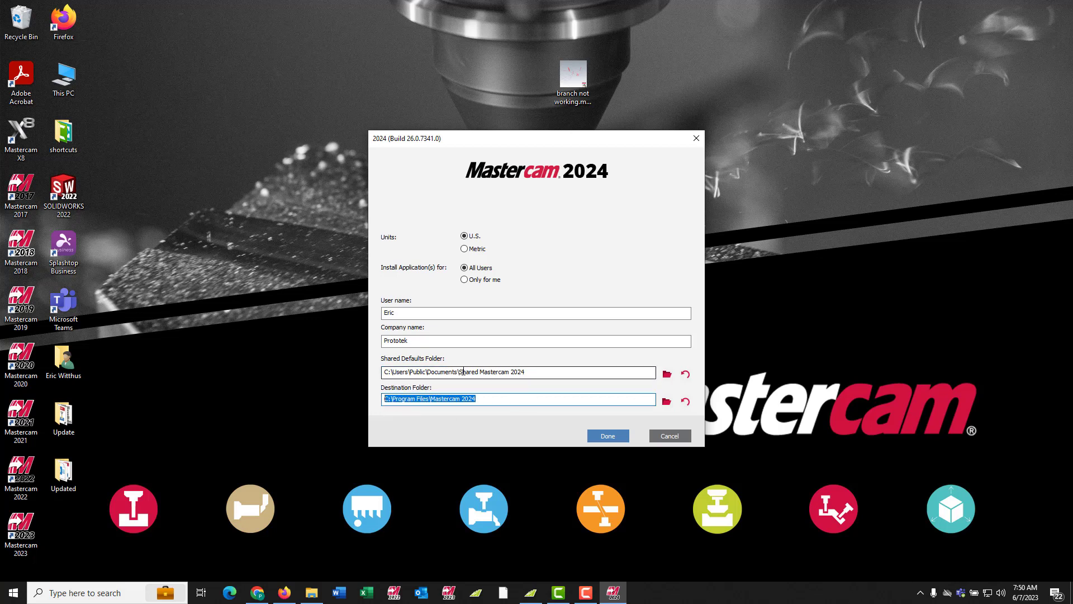
- Accept the license, install Mastercam 2024 with the English Language Pack, and exit setup
{"action": "left_click", "coordinate": [615, 438]}
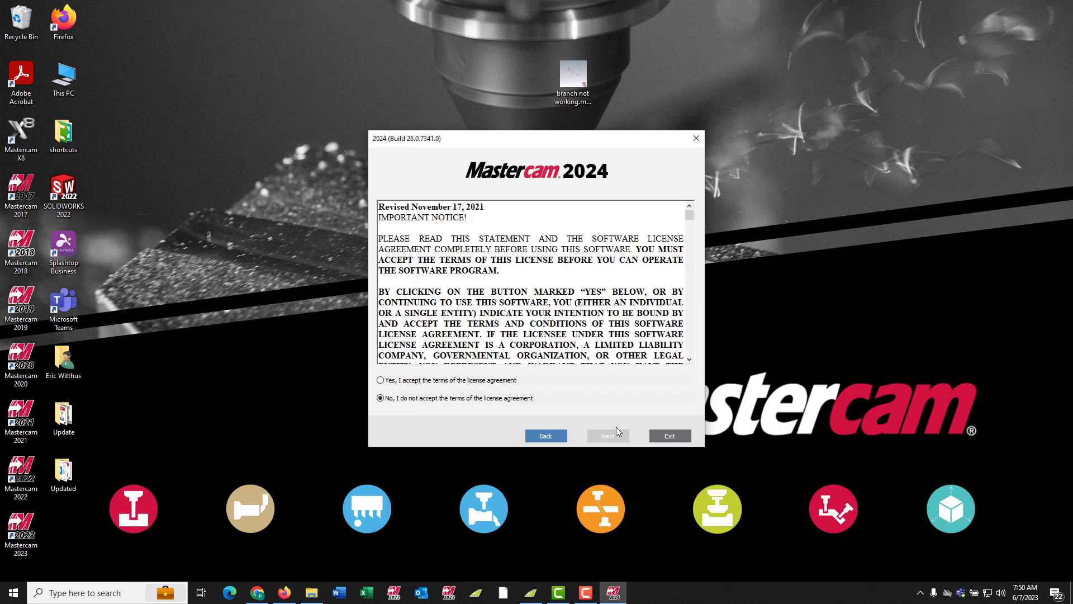
{"action": "left_click", "coordinate": [445, 380]}
{"action": "left_click", "coordinate": [607, 435]}
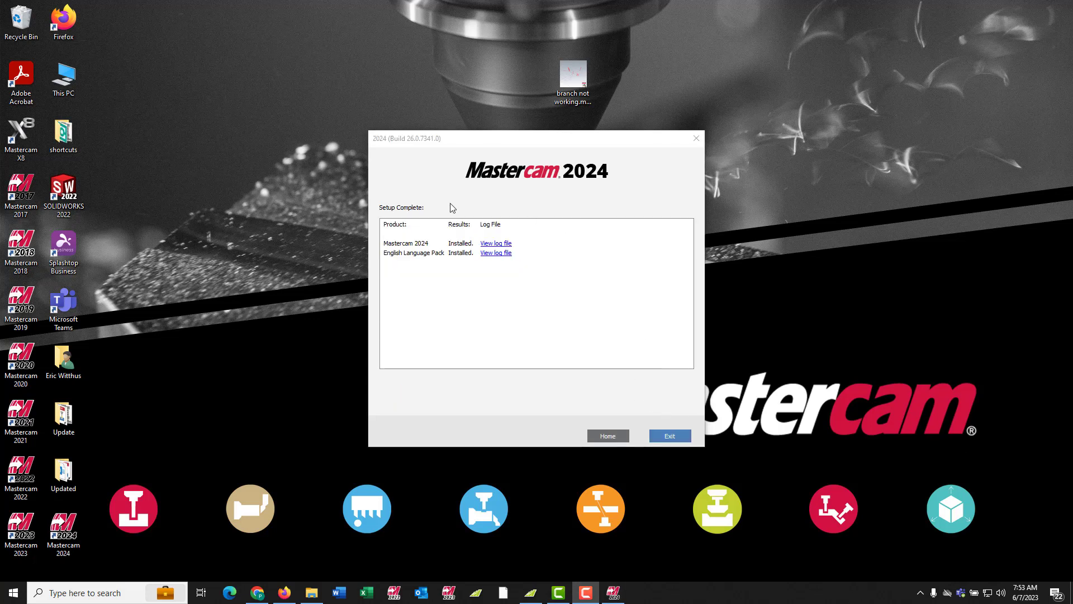
{"action": "left_click", "coordinate": [671, 439]}
{"action": "left_click", "coordinate": [670, 437]}
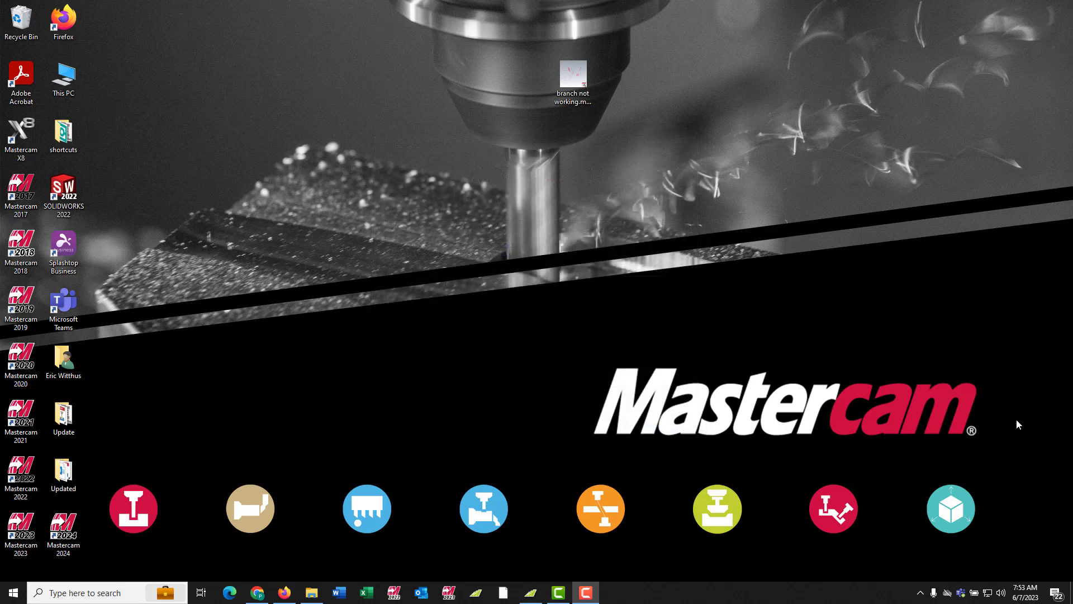
- Launch Mastercam 2024 from its desktop shortcut
{"action": "double_click", "coordinate": [75, 530]}
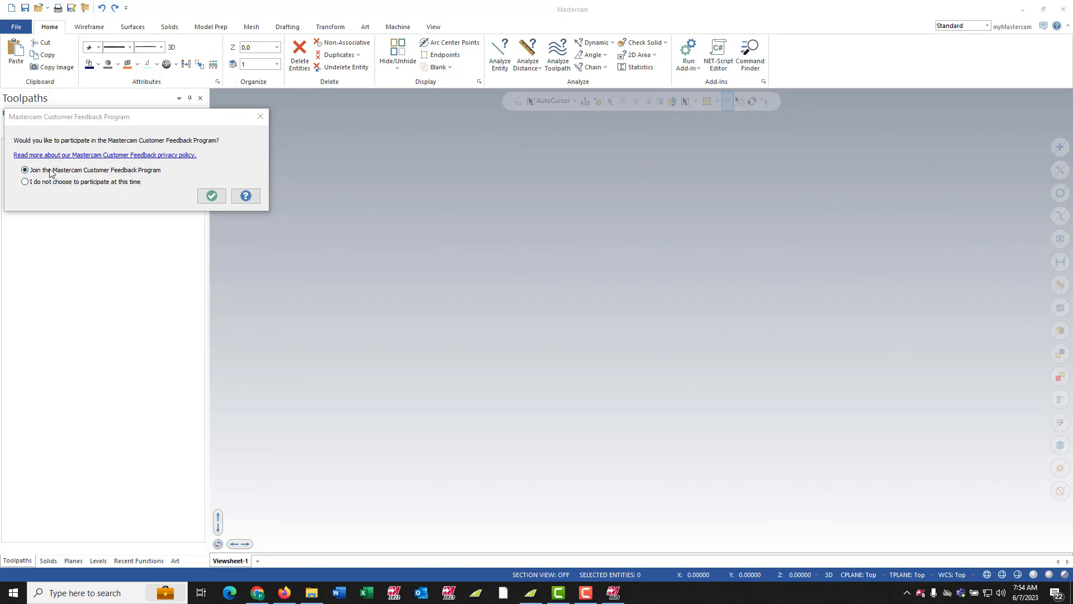
- Join the Customer Feedback Program, then view and close the Mill machine definition menu manager
{"action": "left_click", "coordinate": [211, 195]}
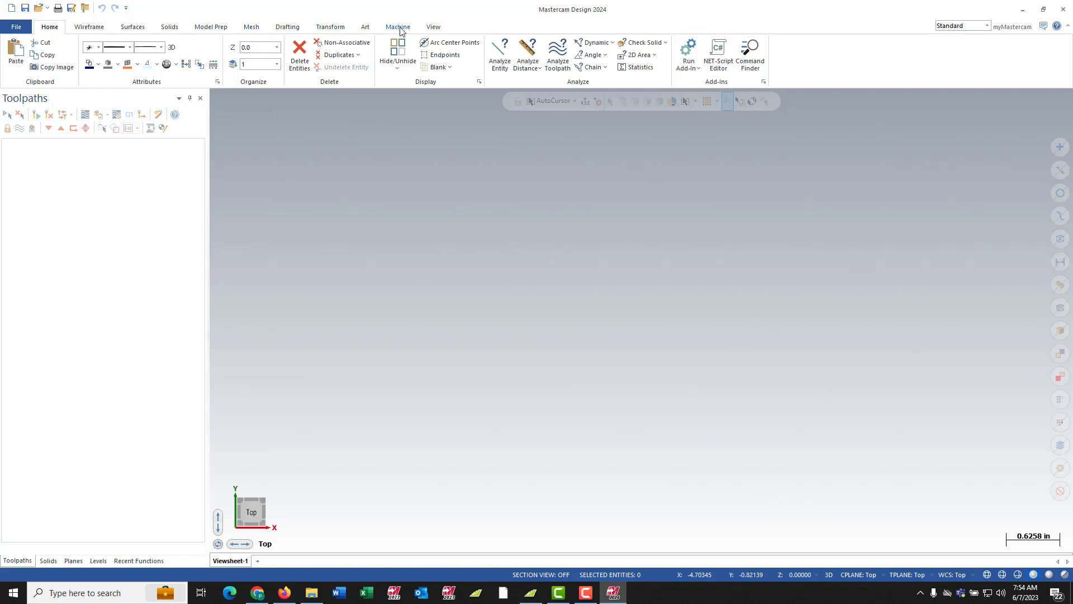
{"action": "left_click", "coordinate": [401, 30]}
{"action": "left_click", "coordinate": [16, 65]}
{"action": "left_click", "coordinate": [39, 95]}
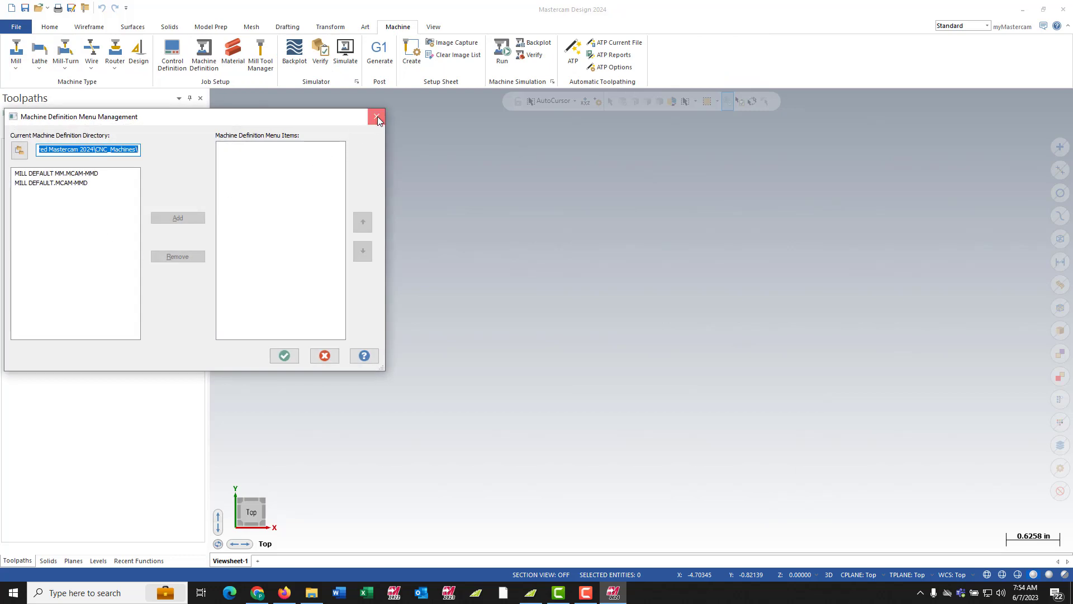
{"action": "left_click", "coordinate": [377, 116]}
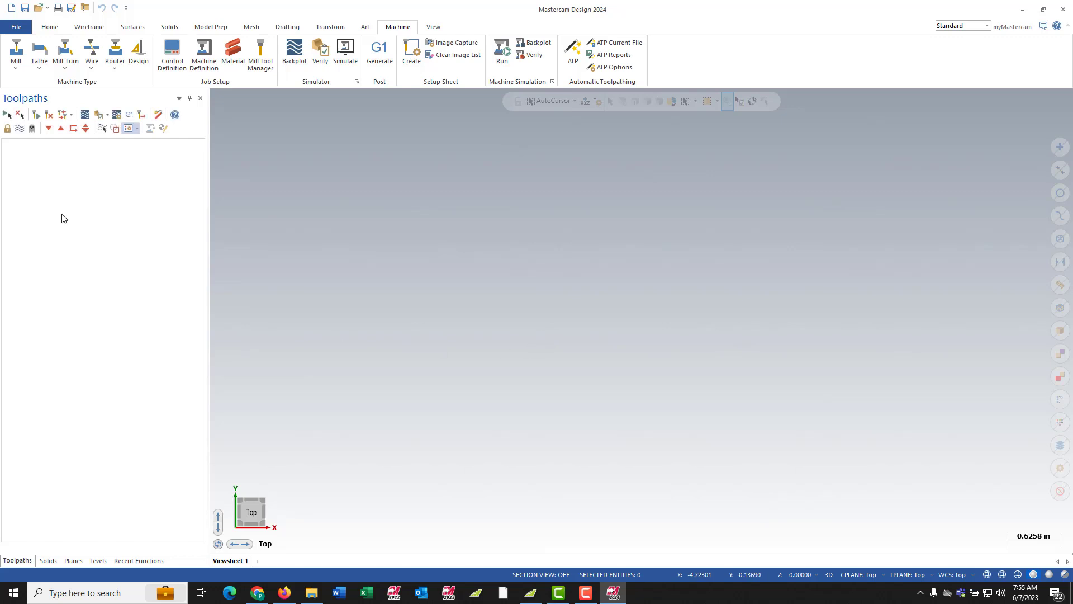
- Run the Migration Wizard from File > Convert in Advanced mode, including shared Mastercam files
{"action": "left_click", "coordinate": [18, 28]}
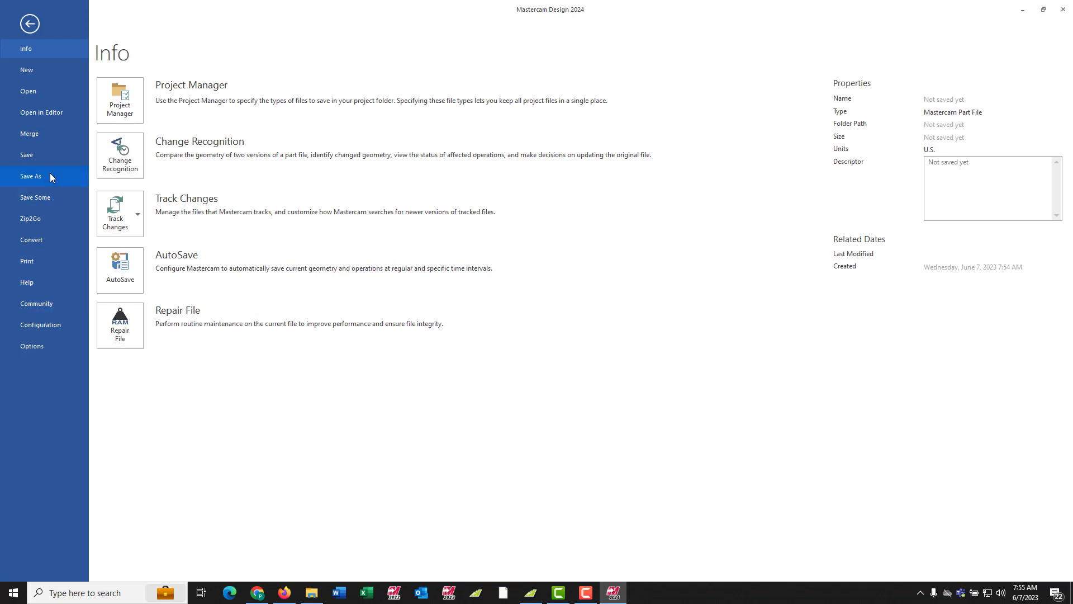
{"action": "left_click", "coordinate": [45, 237]}
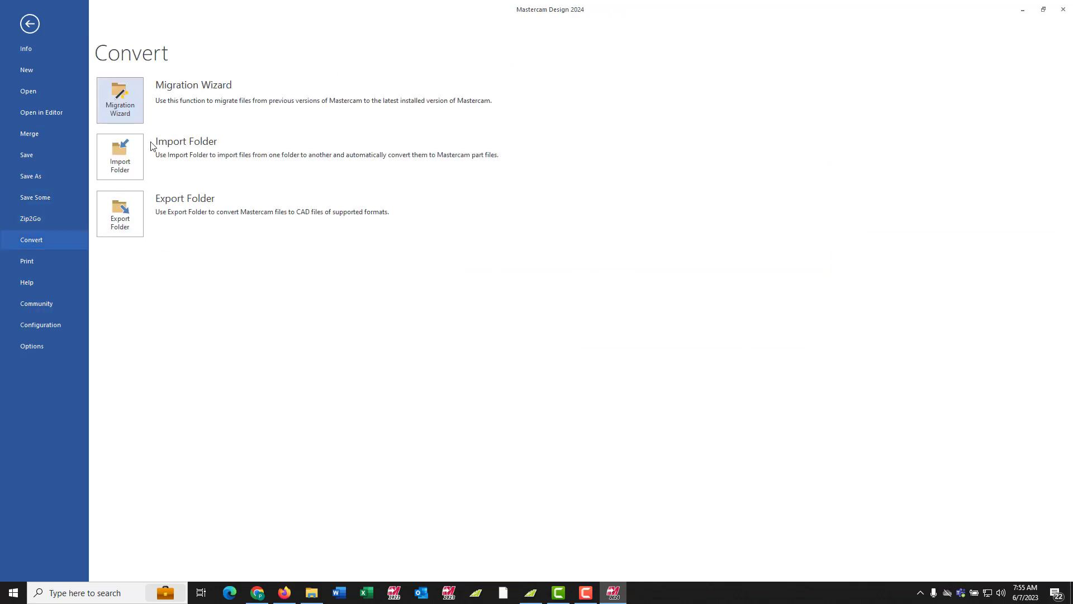
{"action": "left_click", "coordinate": [128, 108]}
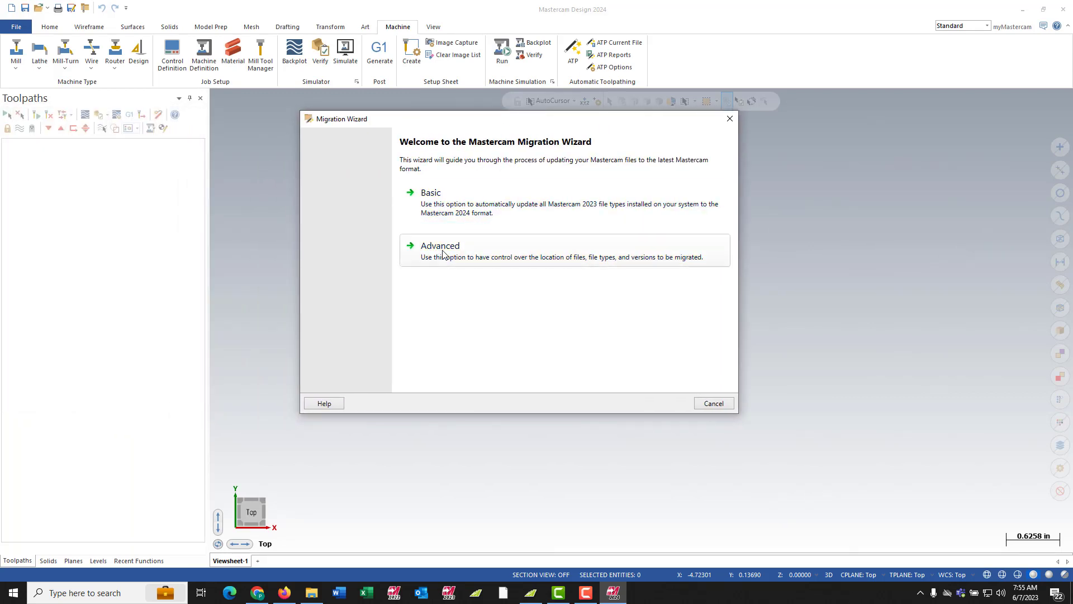
{"action": "left_click", "coordinate": [432, 248]}
{"action": "left_click", "coordinate": [448, 173]}
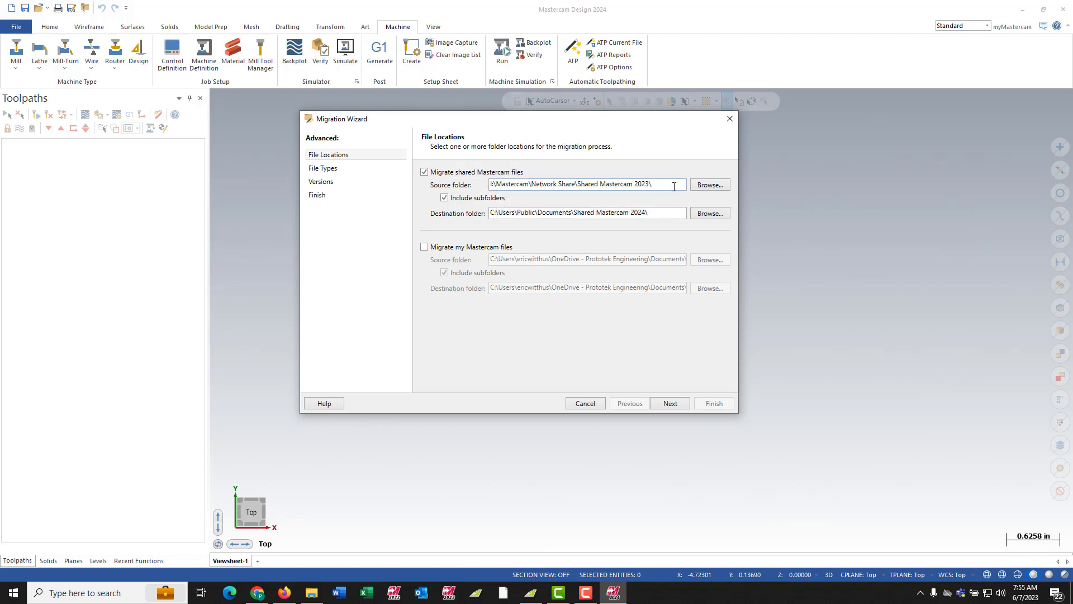
- Check the Shared Mastercam 2023 source path and Shared Mastercam 2024 destination path
{"action": "left_click_drag", "start_coordinate": [673, 184], "coordinate": [489, 185]}
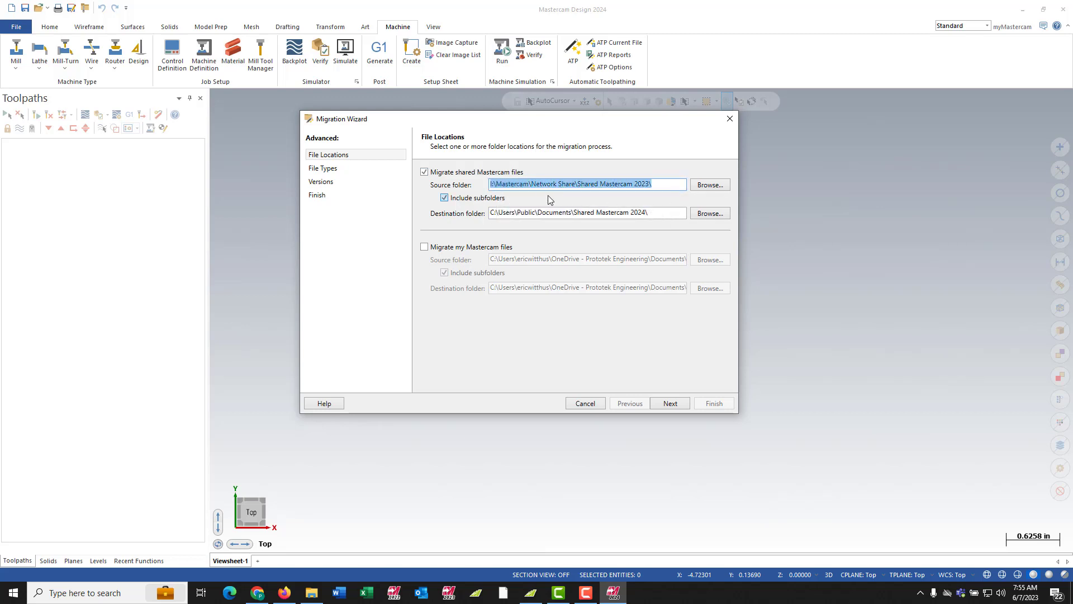
{"action": "left_click", "coordinate": [669, 184]}
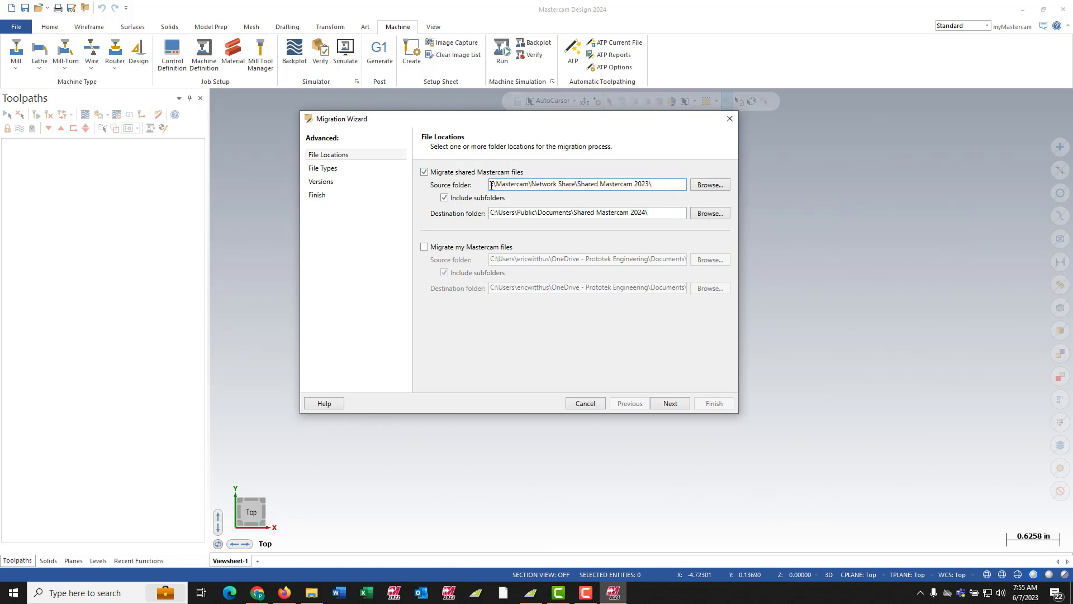
{"action": "left_click_drag", "start_coordinate": [653, 185], "coordinate": [489, 186]}
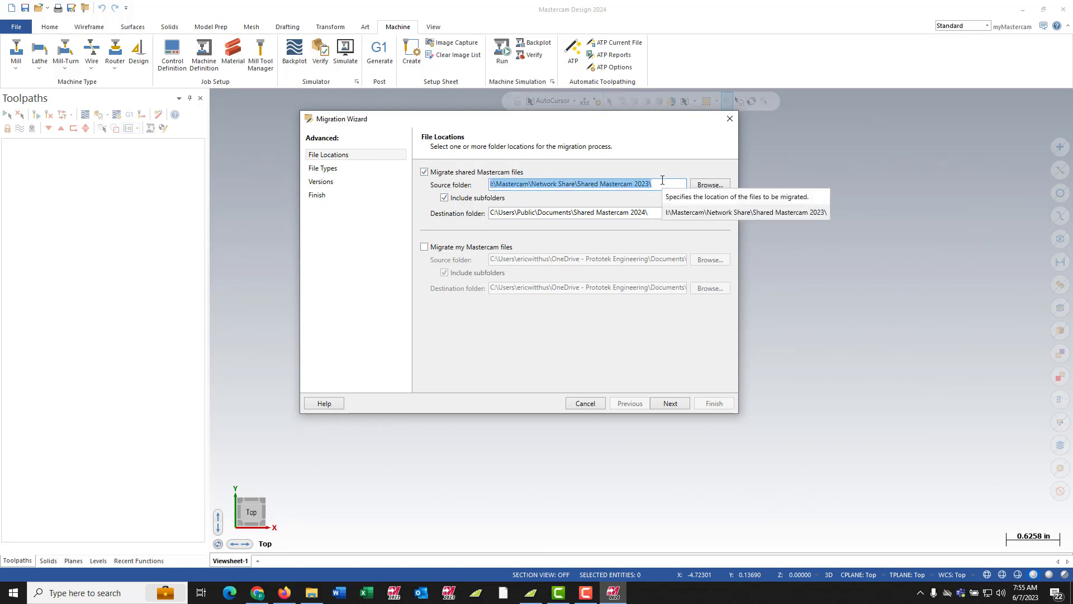
{"action": "left_click", "coordinate": [650, 185]}
{"action": "left_click_drag", "start_coordinate": [650, 185], "coordinate": [486, 187]}
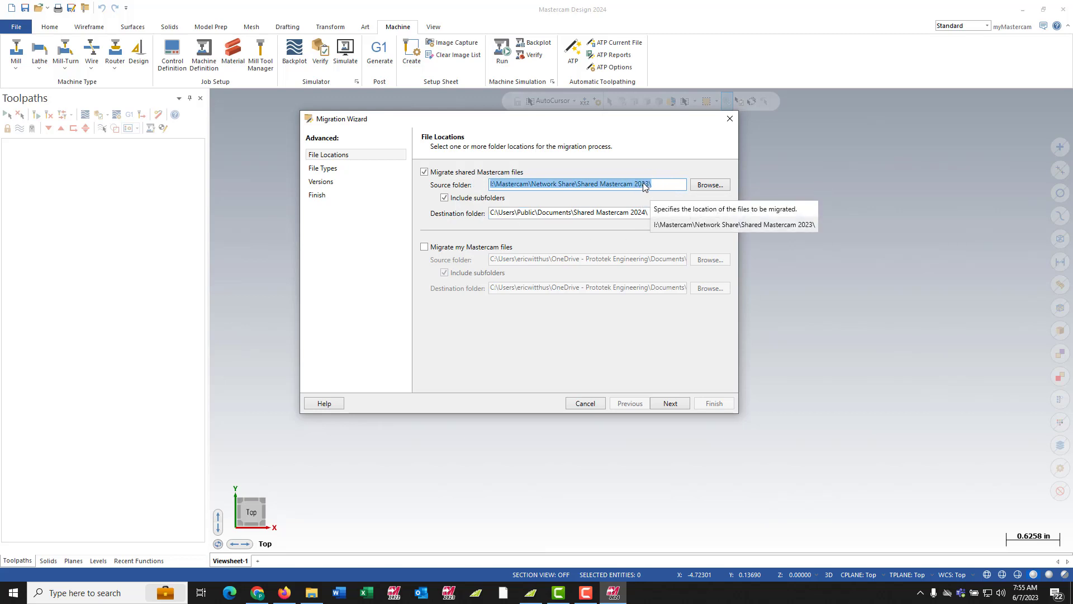
{"action": "left_click", "coordinate": [660, 215]}
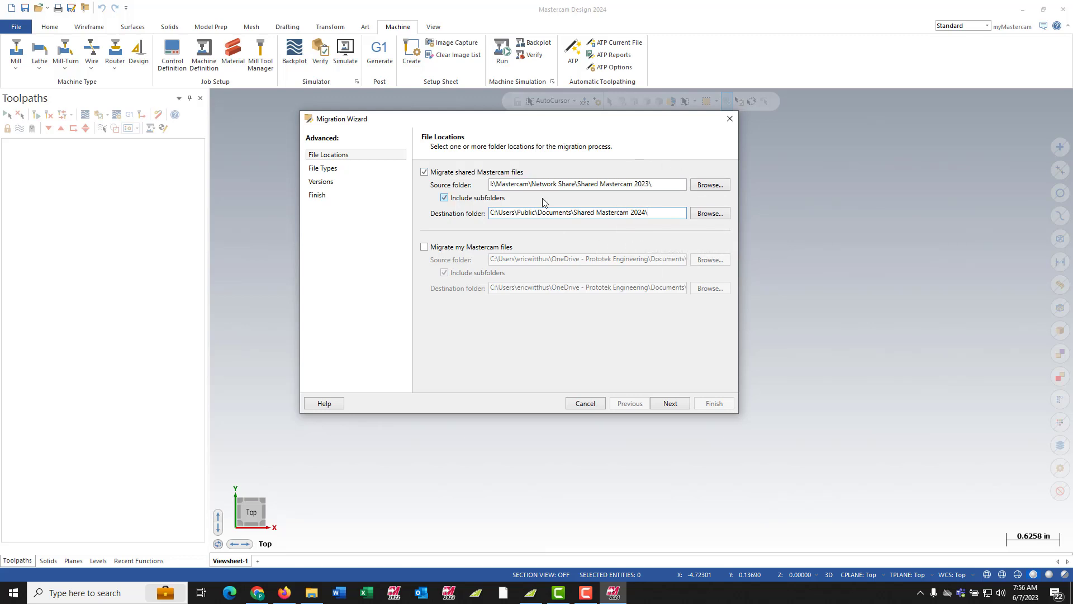
{"action": "left_click_drag", "start_coordinate": [652, 184], "coordinate": [602, 183]}
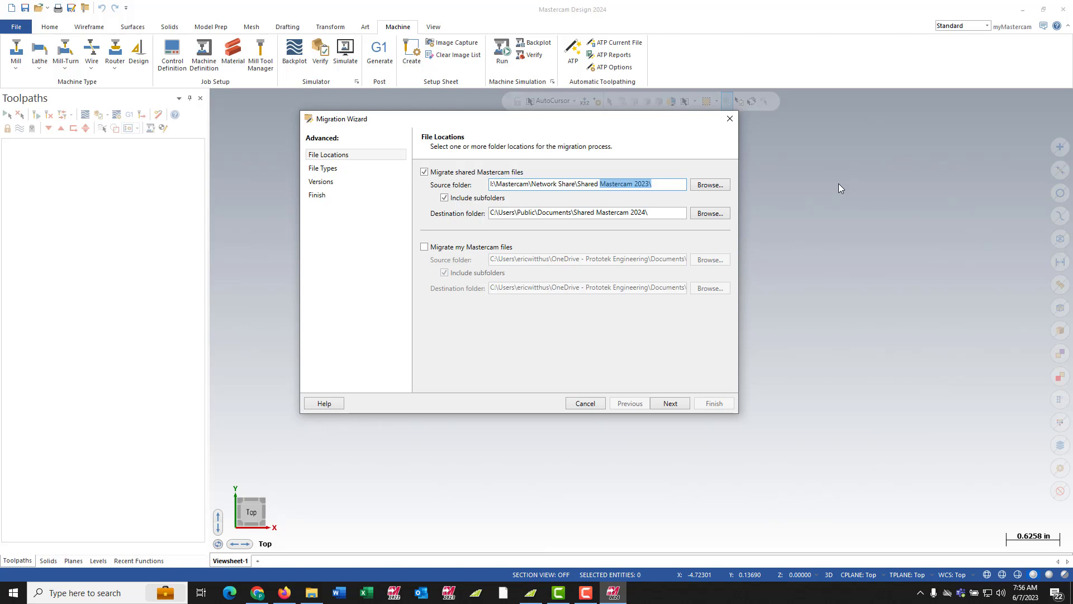
- Clear all file types, then check Control definitions, Miscellaneous data files and Mill-Turn machine environments
{"action": "left_click", "coordinate": [662, 403]}
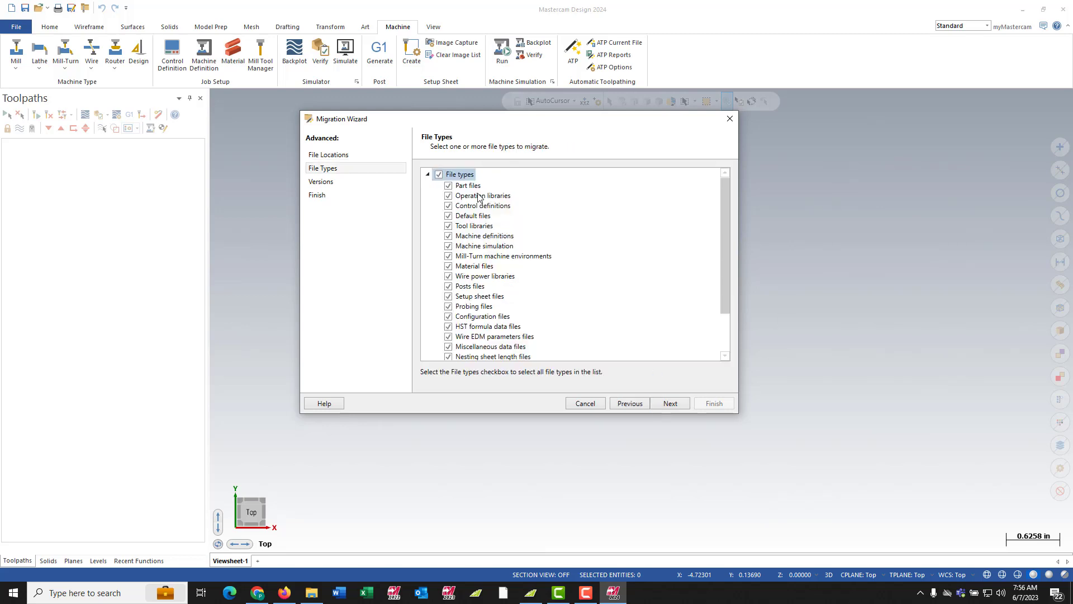
{"action": "left_click", "coordinate": [440, 175]}
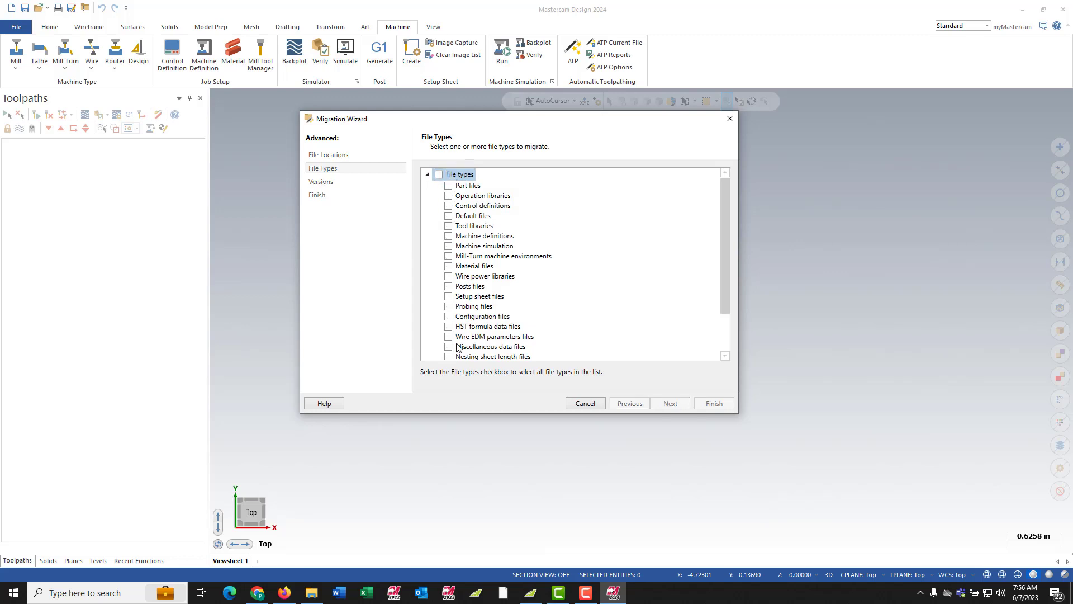
{"action": "left_click", "coordinate": [449, 206]}
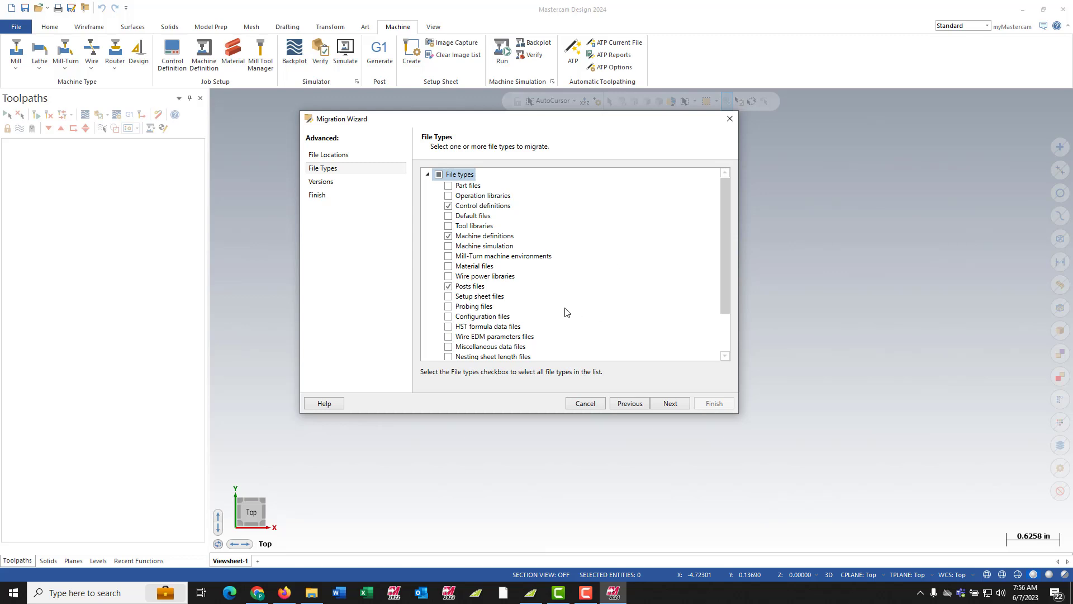
{"action": "left_click", "coordinate": [448, 346]}
{"action": "left_click", "coordinate": [66, 70]}
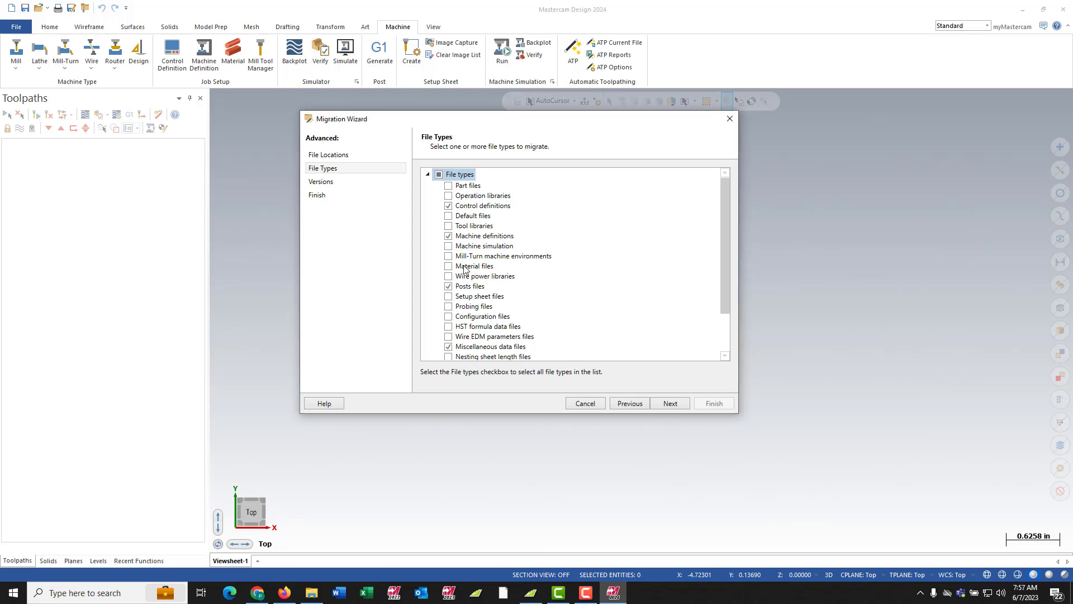
{"action": "left_click", "coordinate": [448, 257]}
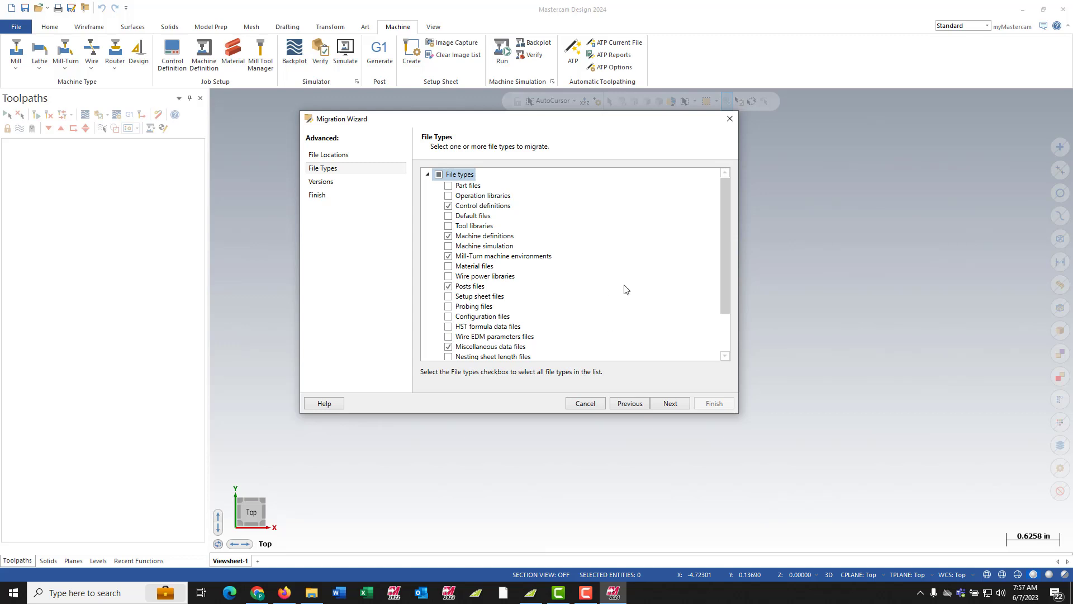
- Exclude Mastercam 2022 so only Mastercam 2023 files migrate, then run the migration
{"action": "left_click", "coordinate": [659, 405]}
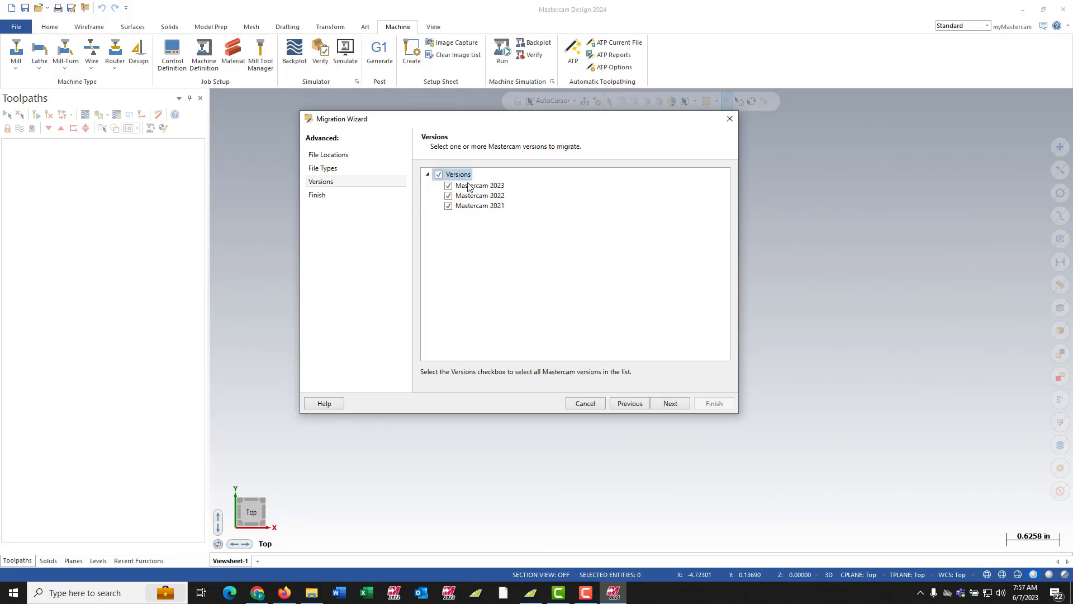
{"action": "left_click", "coordinate": [448, 196]}
{"action": "left_click", "coordinate": [670, 404]}
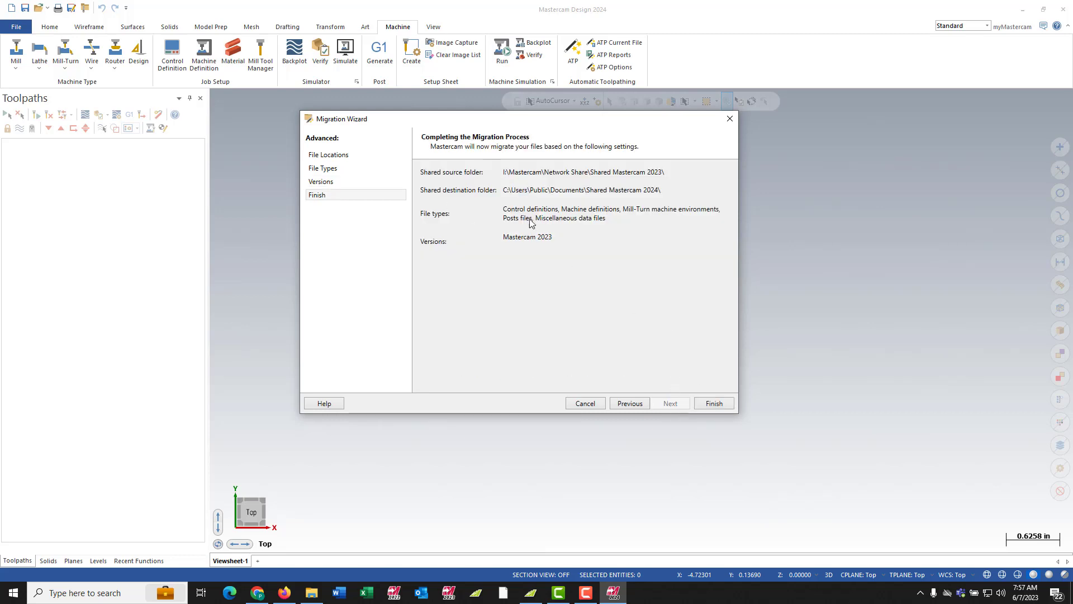
{"action": "left_click", "coordinate": [714, 403]}
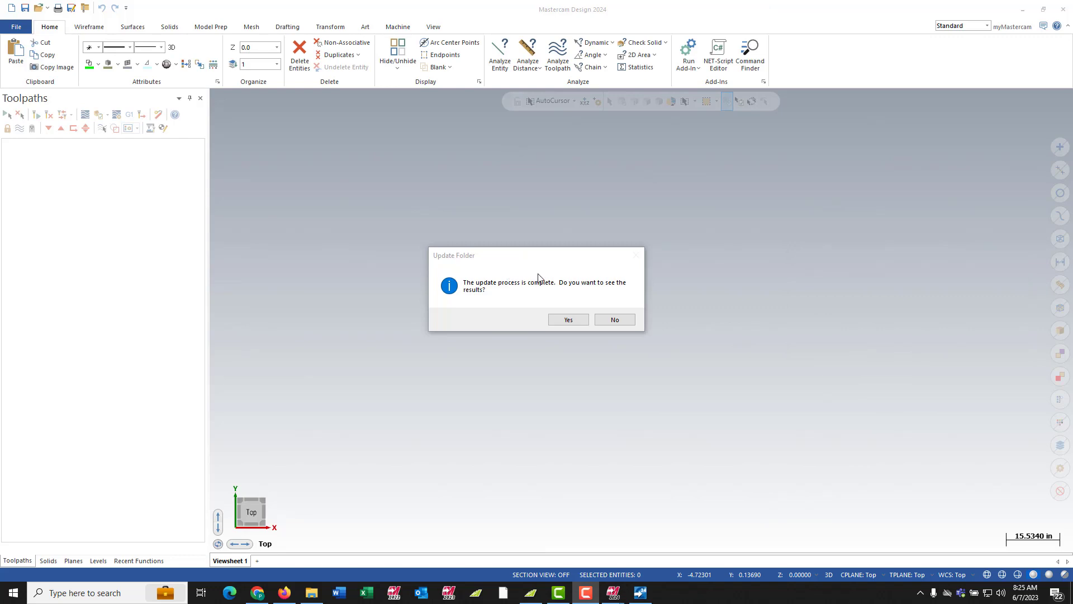
- View the enlarged migration event log showing 425 files checked and 71 processed, then close it
{"action": "left_click", "coordinate": [574, 322]}
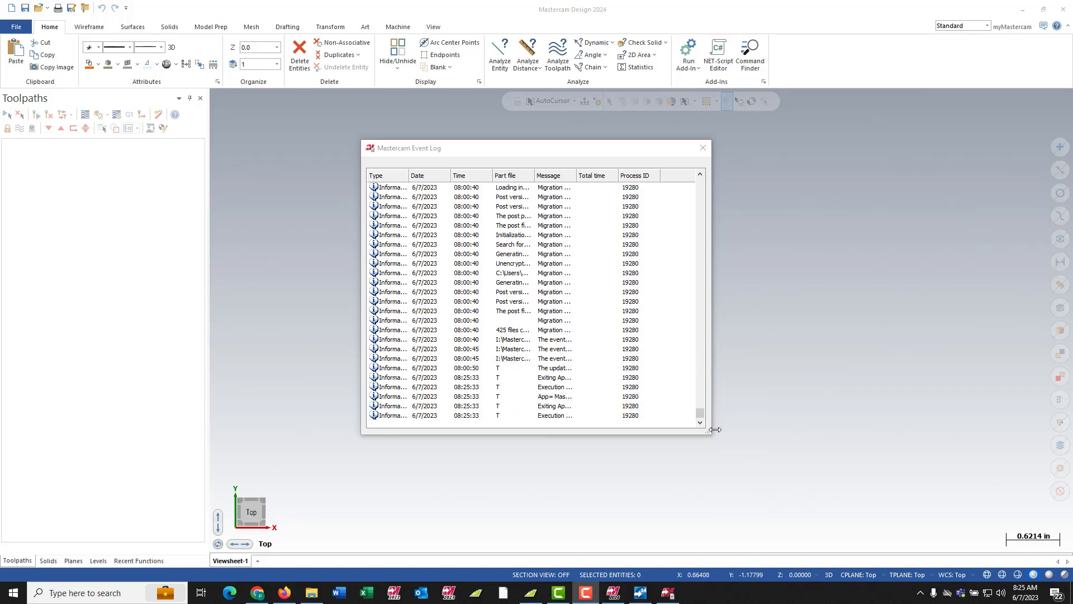
{"action": "left_click_drag", "start_coordinate": [712, 438], "coordinate": [826, 488]}
{"action": "left_click_drag", "start_coordinate": [534, 176], "coordinate": [620, 175]}
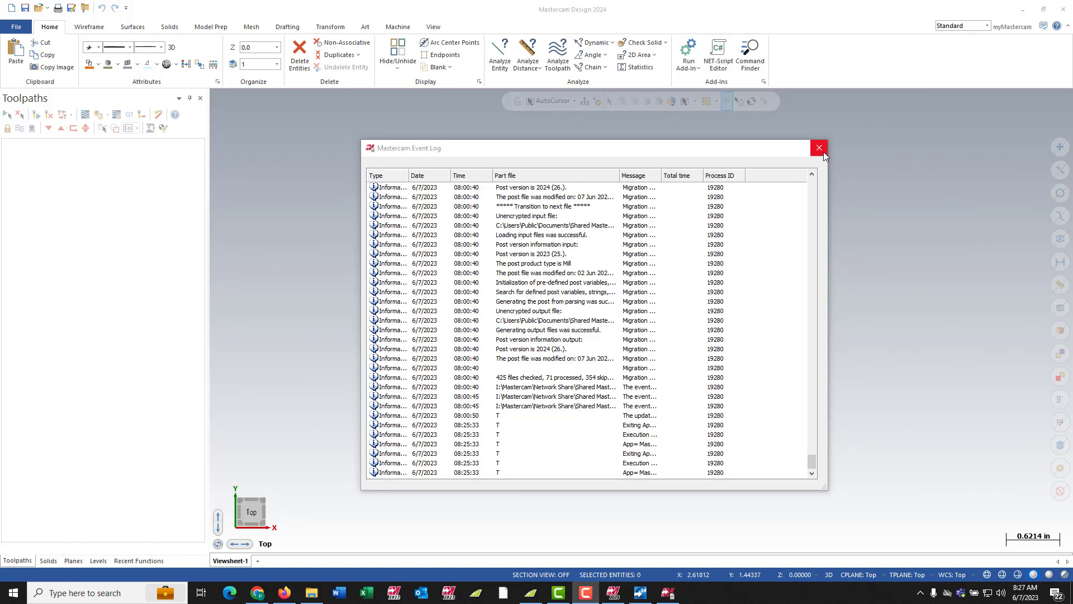
{"action": "left_click", "coordinate": [823, 153]}
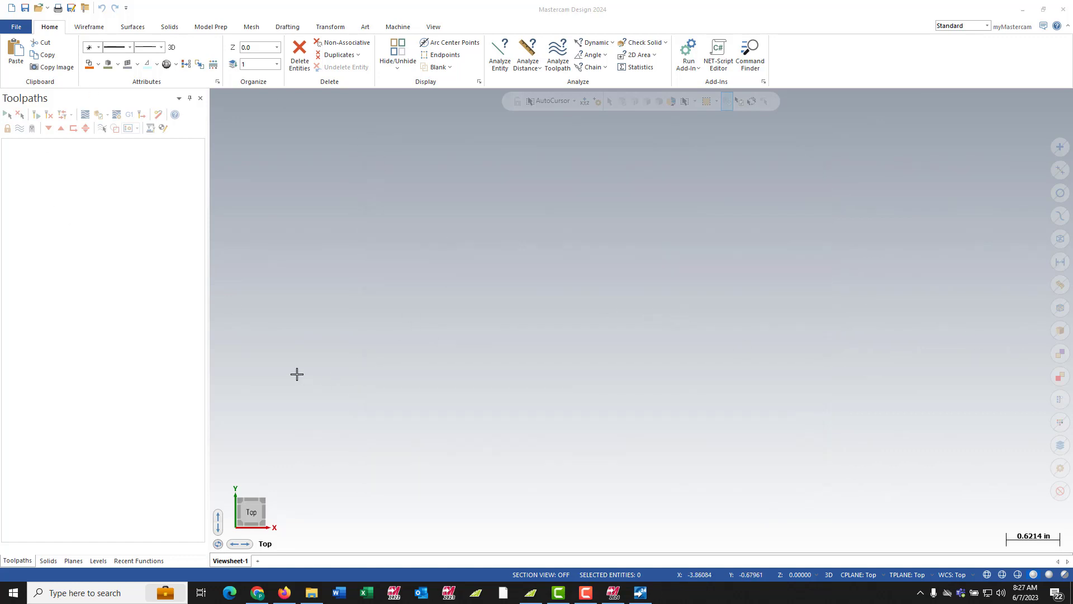
{"action": "left_click", "coordinate": [394, 26]}
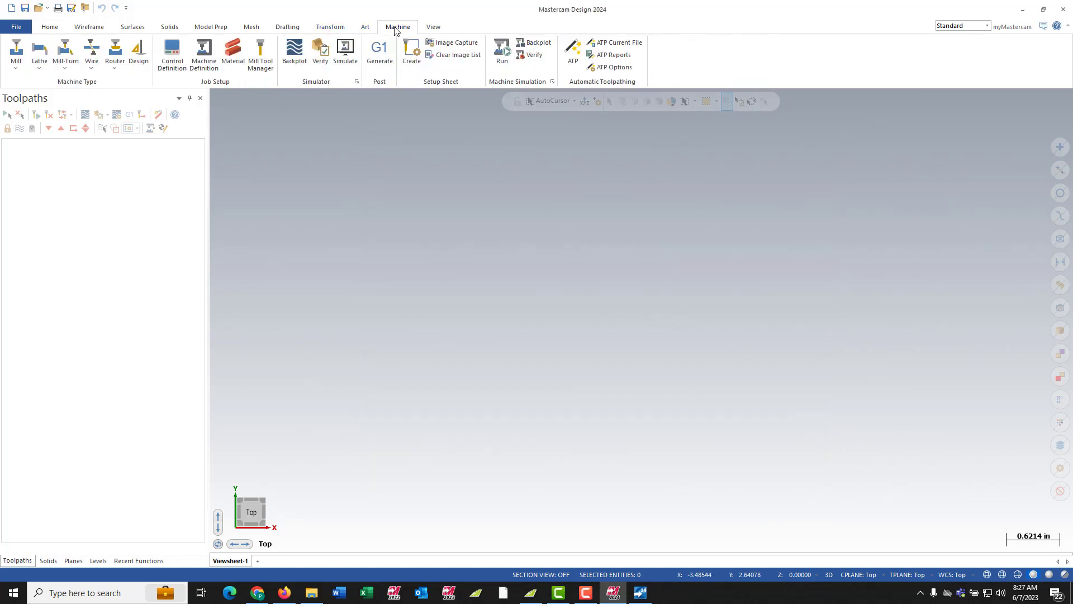
{"action": "left_click", "coordinate": [17, 67]}
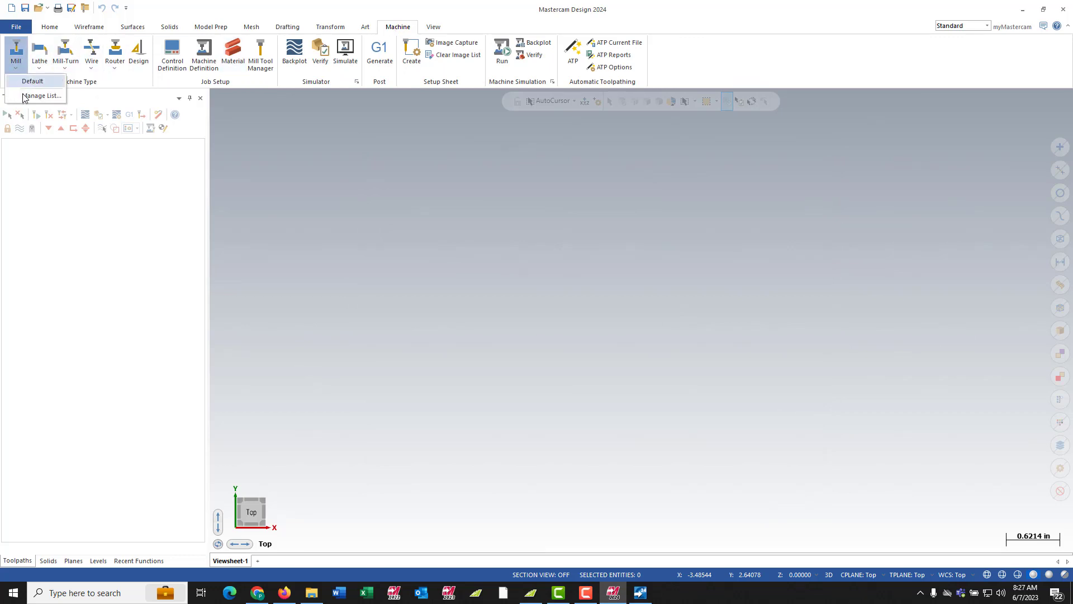
{"action": "left_click", "coordinate": [40, 96]}
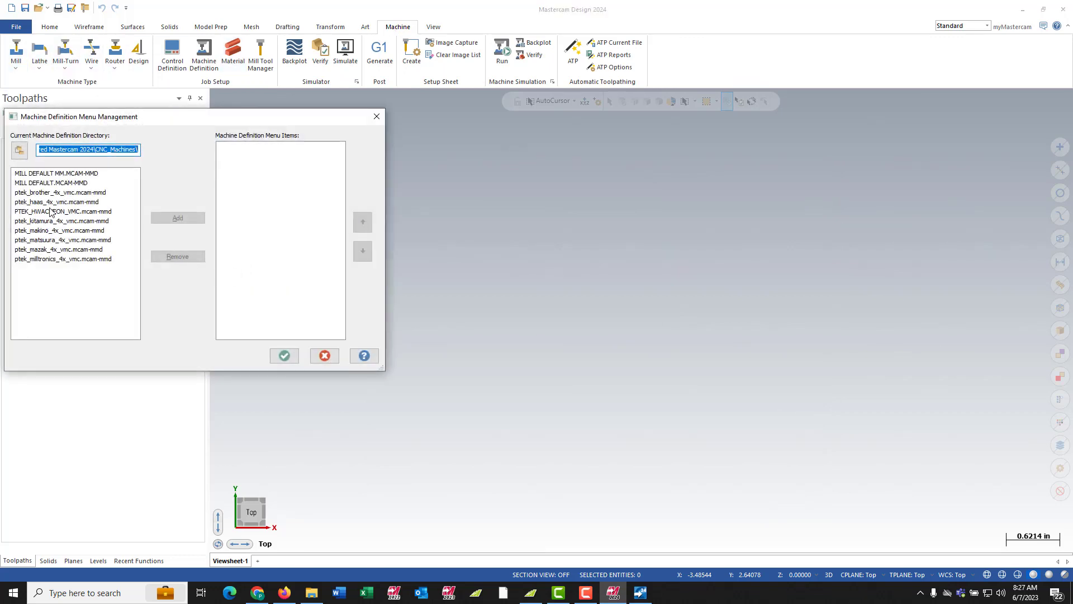
{"action": "left_click", "coordinate": [56, 192]}
{"action": "left_click", "coordinate": [56, 259], "text": "shift"}
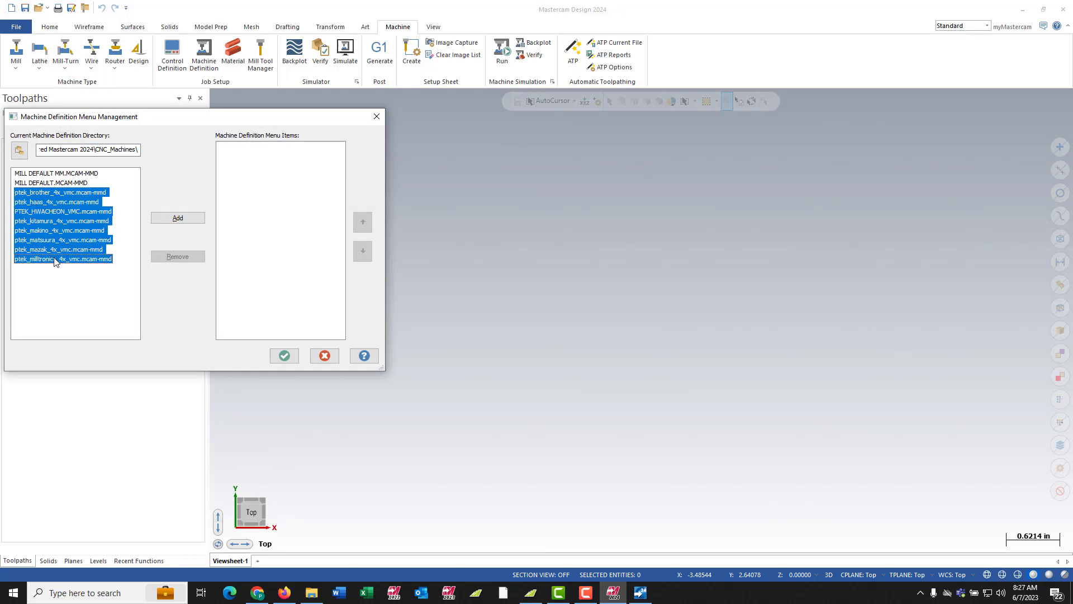
{"action": "left_click", "coordinate": [177, 219]}
{"action": "left_click", "coordinate": [325, 355]}
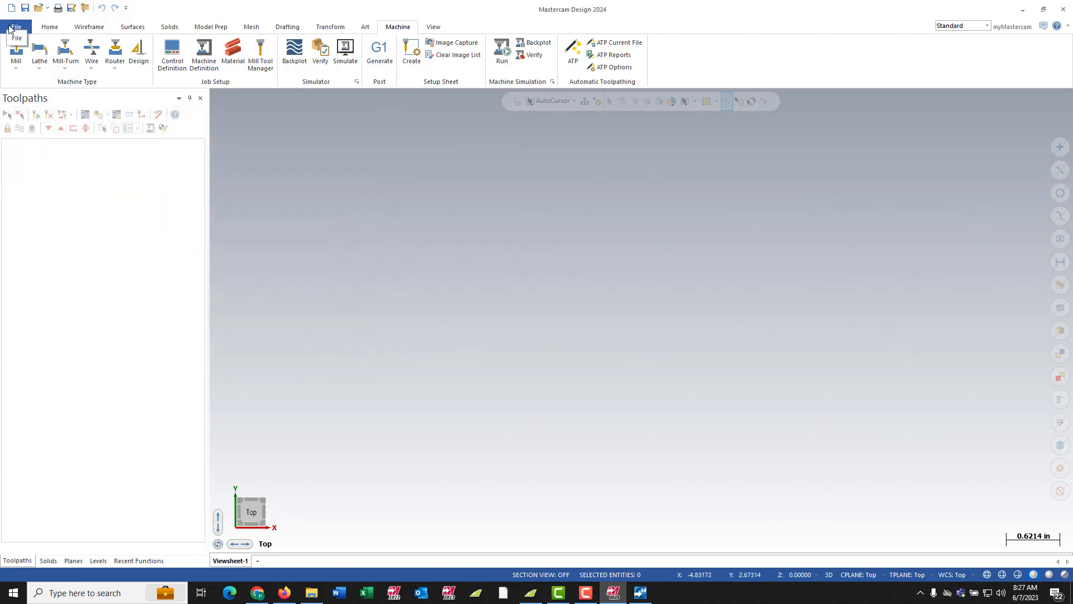
- Launch the Migration Wizard from File > Convert
{"action": "left_click", "coordinate": [12, 29]}
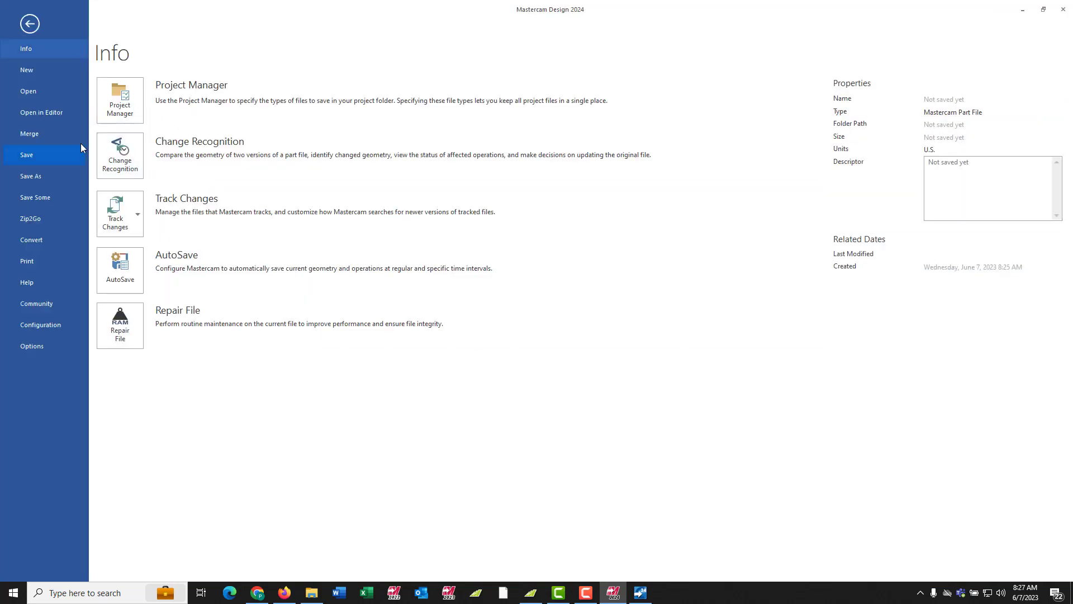
{"action": "left_click", "coordinate": [34, 240]}
{"action": "left_click", "coordinate": [120, 103]}
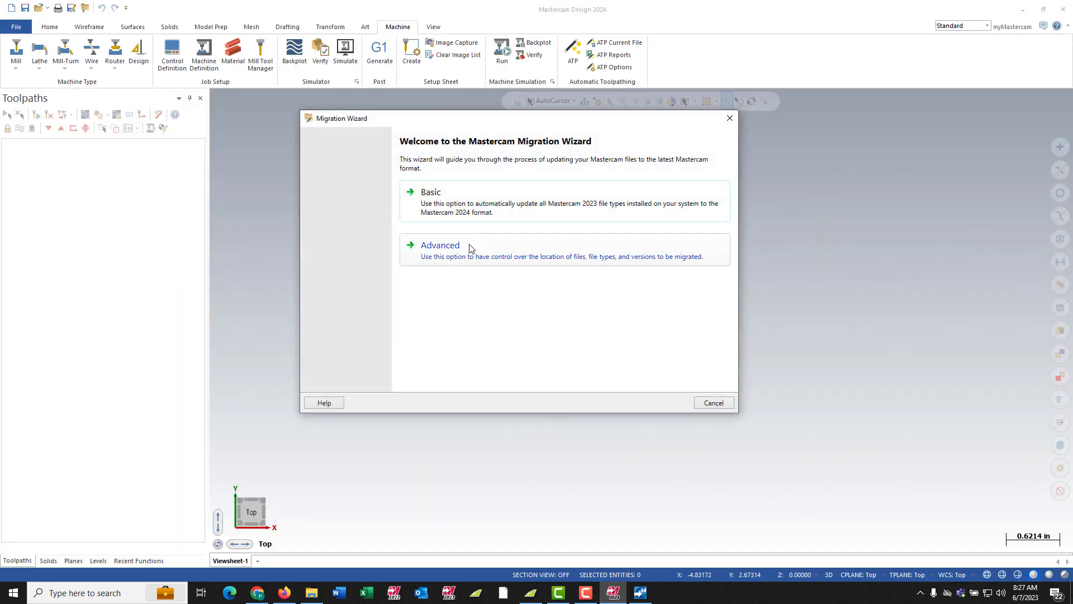
- Choose an Advanced migration that includes both shared and personal My Mastercam files
{"action": "left_click", "coordinate": [470, 248]}
{"action": "left_click", "coordinate": [441, 172]}
{"action": "left_click", "coordinate": [439, 247]}
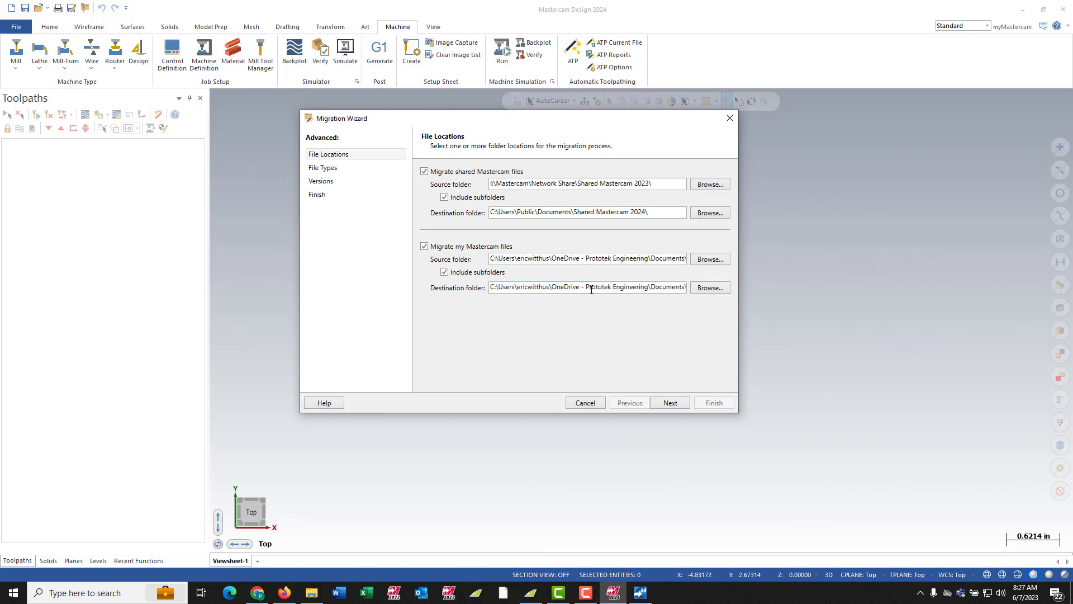
{"action": "left_click_drag", "start_coordinate": [667, 262], "coordinate": [710, 261]}
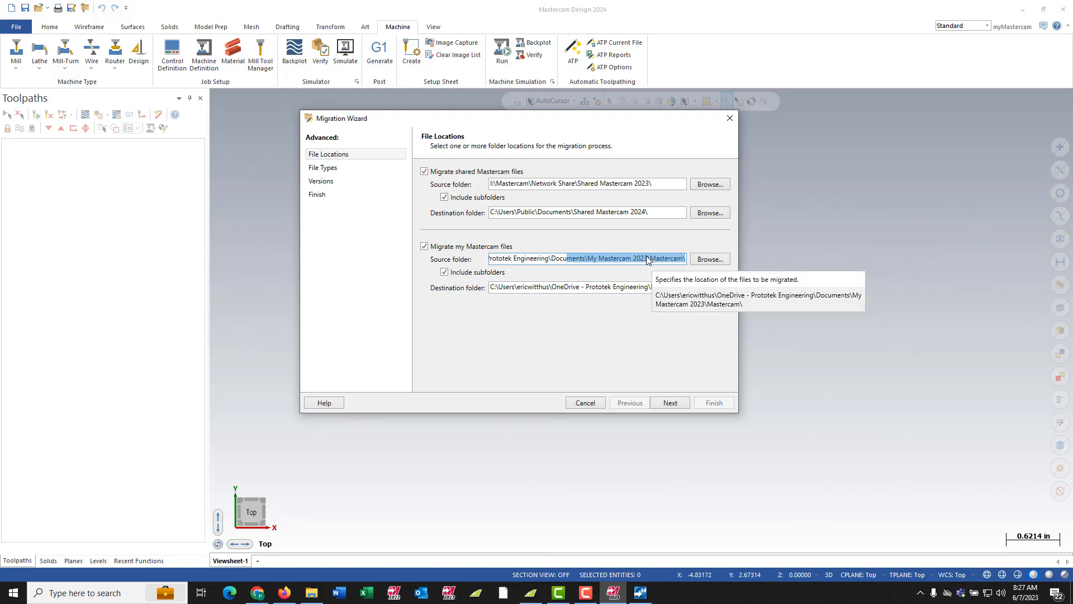
{"action": "left_click", "coordinate": [323, 168]}
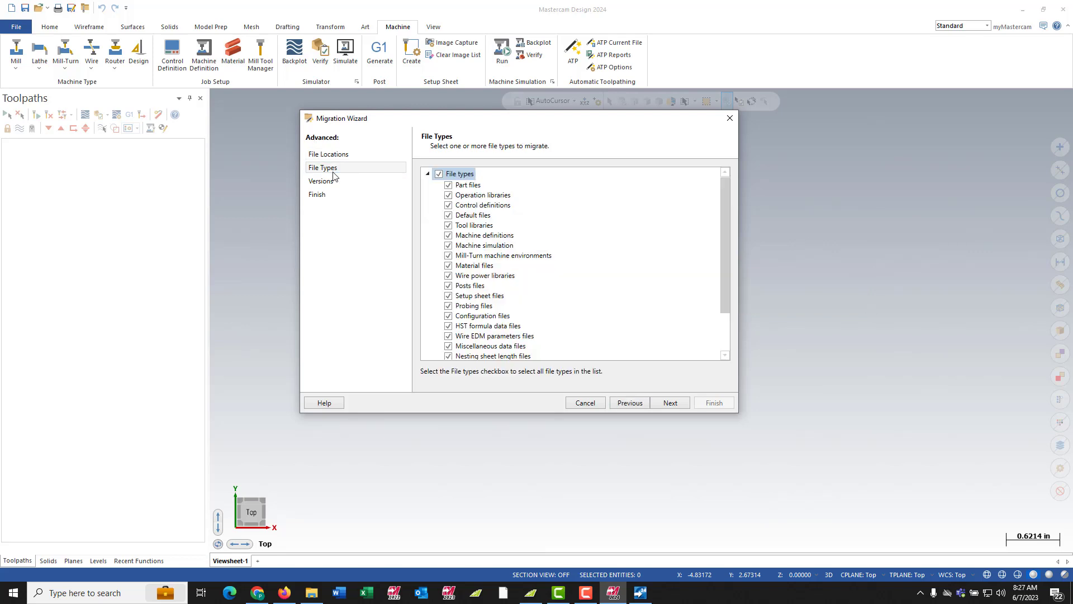
- Clear all file types, then include Default files and Tool libraries
{"action": "left_click", "coordinate": [440, 174]}
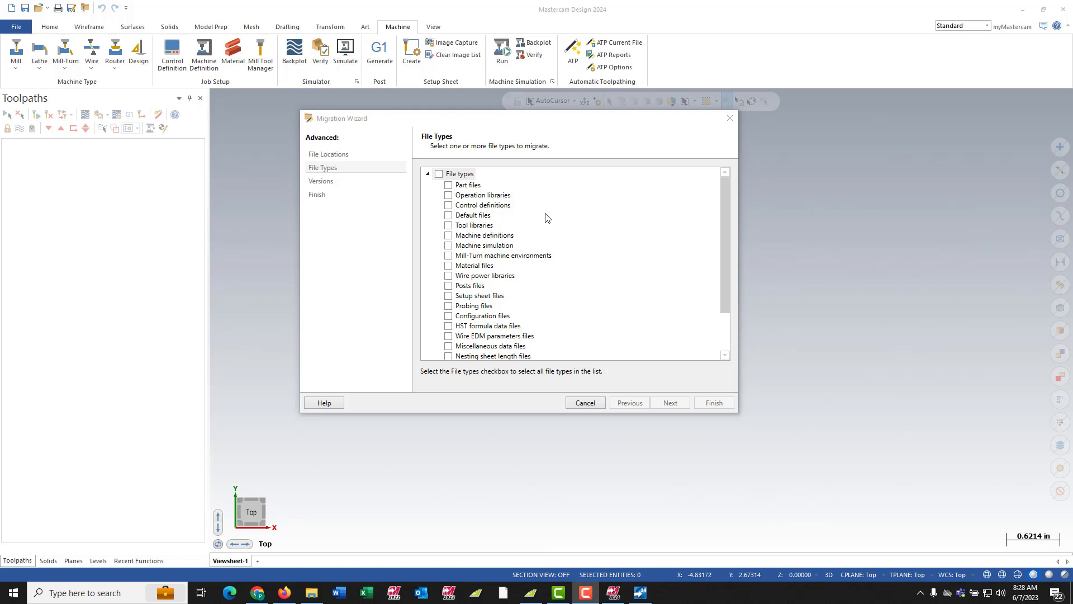
{"action": "left_click", "coordinate": [468, 186]}
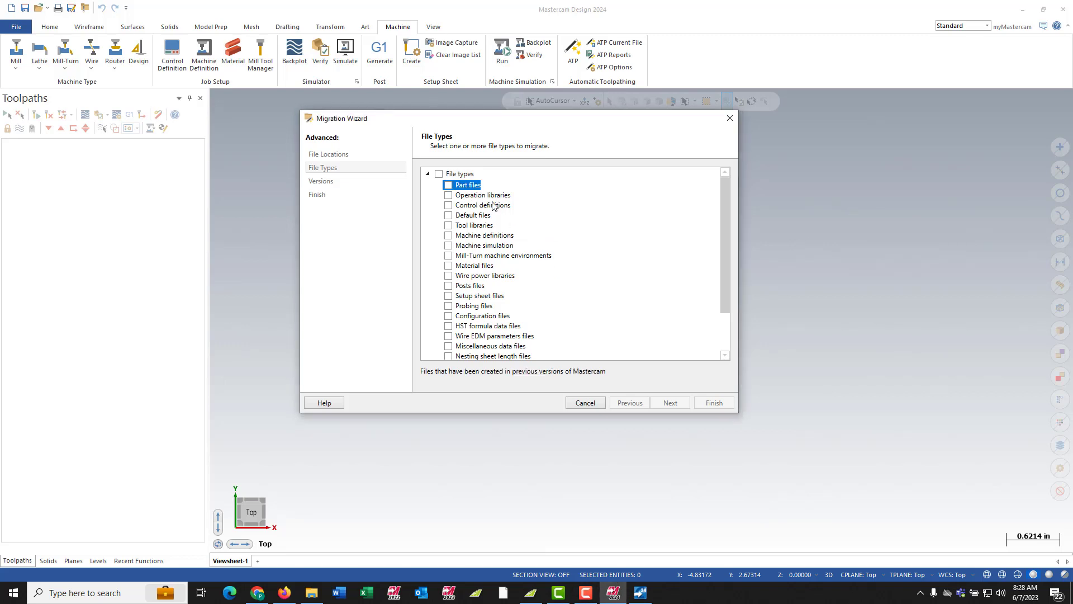
{"action": "left_click", "coordinate": [470, 195]}
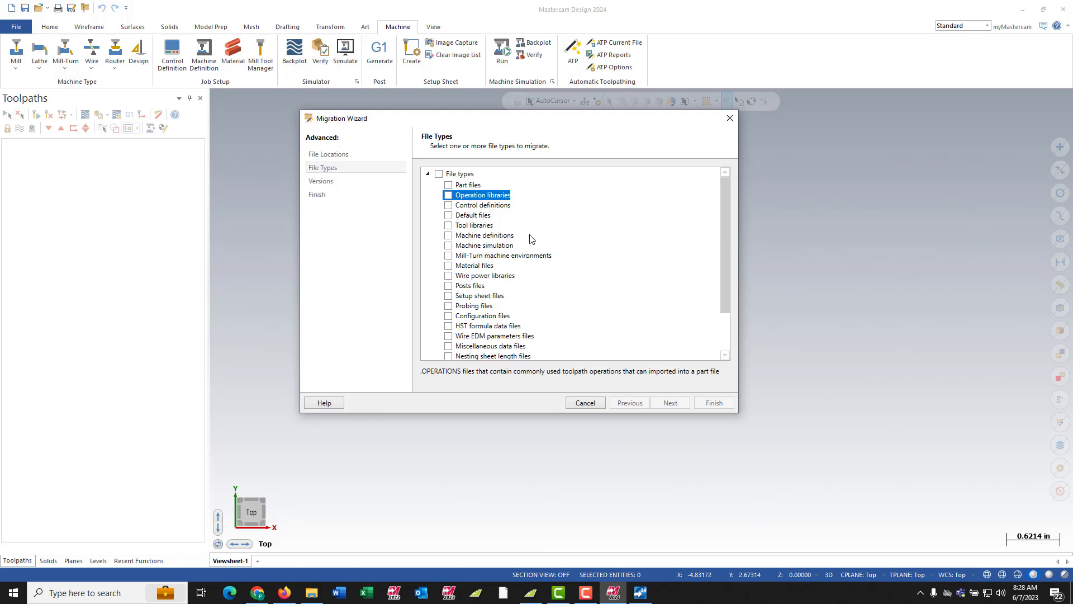
{"action": "left_click", "coordinate": [478, 215]}
{"action": "left_click", "coordinate": [448, 216]}
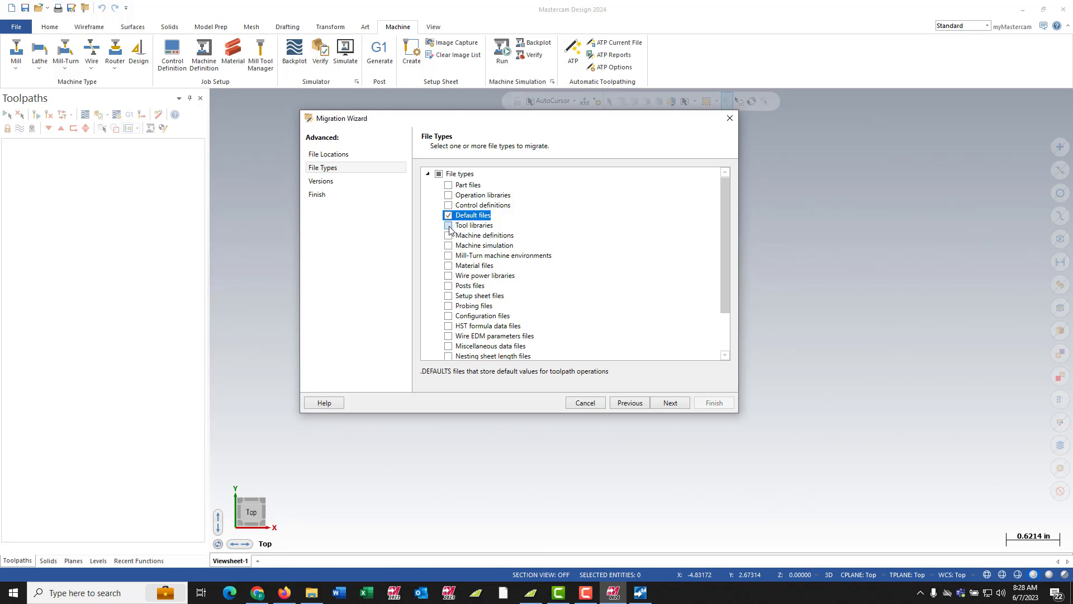
{"action": "left_click", "coordinate": [448, 226]}
- Also include Machine simulation, Setup sheet, Configuration and Workspace files
{"action": "left_click", "coordinate": [449, 245]}
{"action": "left_click", "coordinate": [448, 296]}
{"action": "left_click", "coordinate": [450, 317]}
{"action": "left_click", "coordinate": [449, 316]}
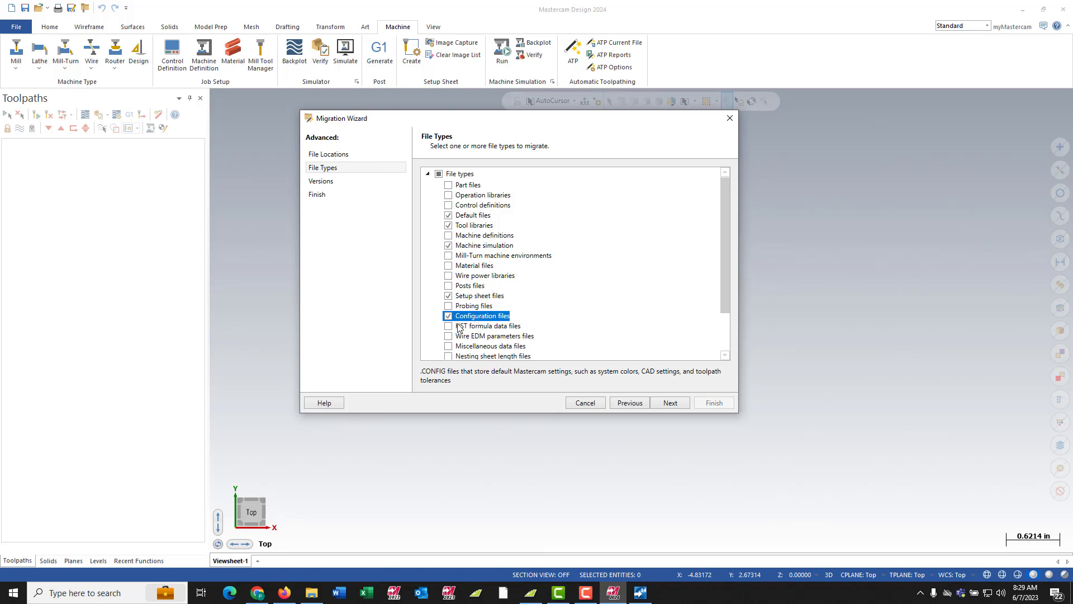
{"action": "scroll", "coordinate": [449, 347], "scroll_direction": "down", "scroll_amount": 2}
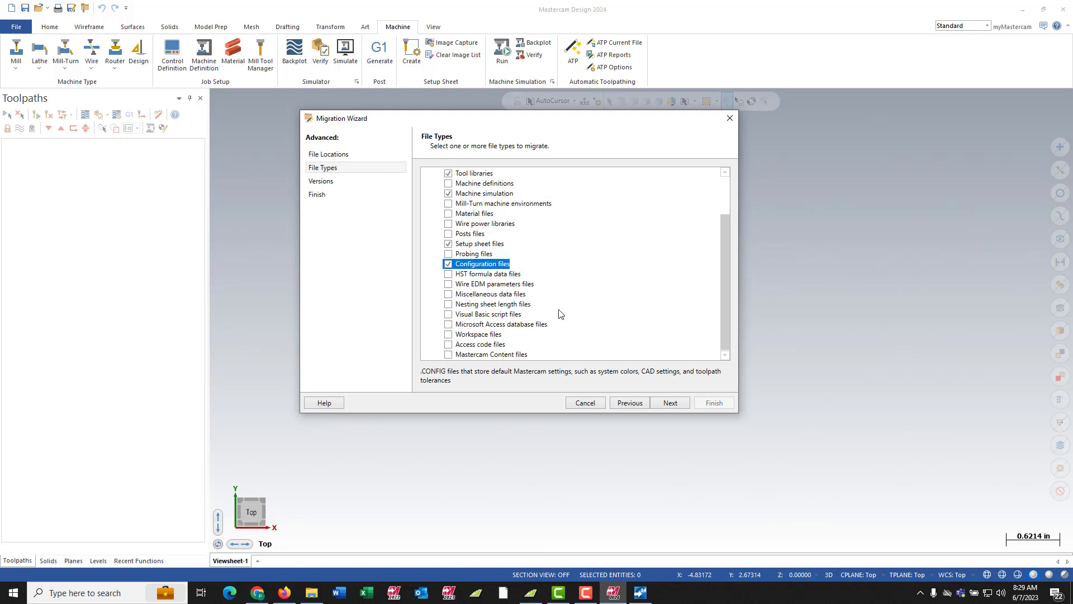
{"action": "left_click", "coordinate": [448, 334]}
{"action": "scroll", "coordinate": [481, 302], "scroll_direction": "up", "scroll_amount": 2}
{"action": "scroll", "coordinate": [473, 257], "scroll_direction": "down", "scroll_amount": 2}
{"action": "scroll", "coordinate": [473, 246], "scroll_direction": "up", "scroll_amount": 1}
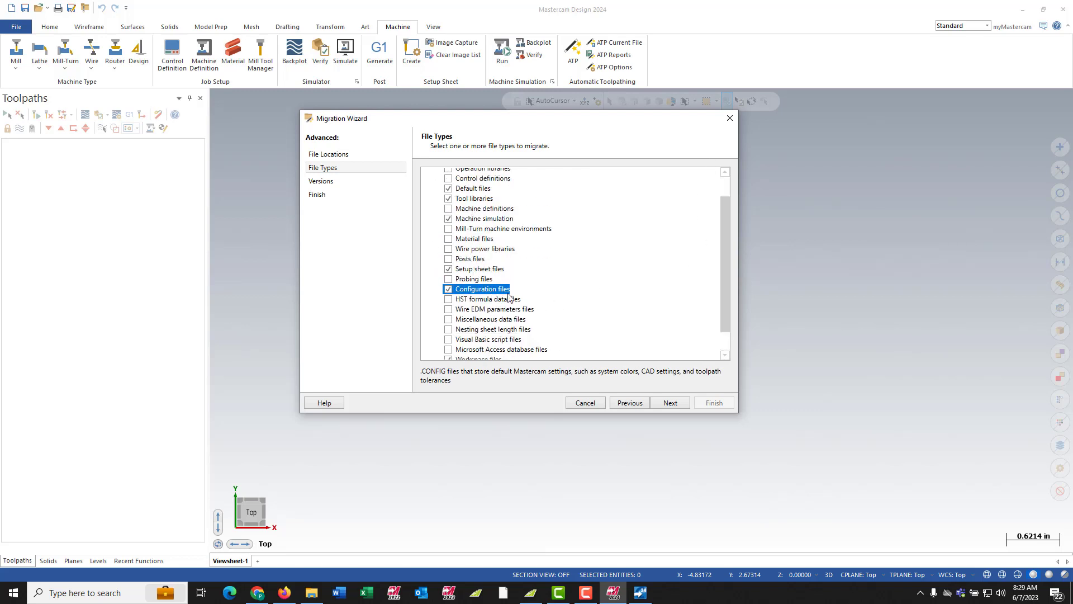
{"action": "left_click", "coordinate": [668, 402]}
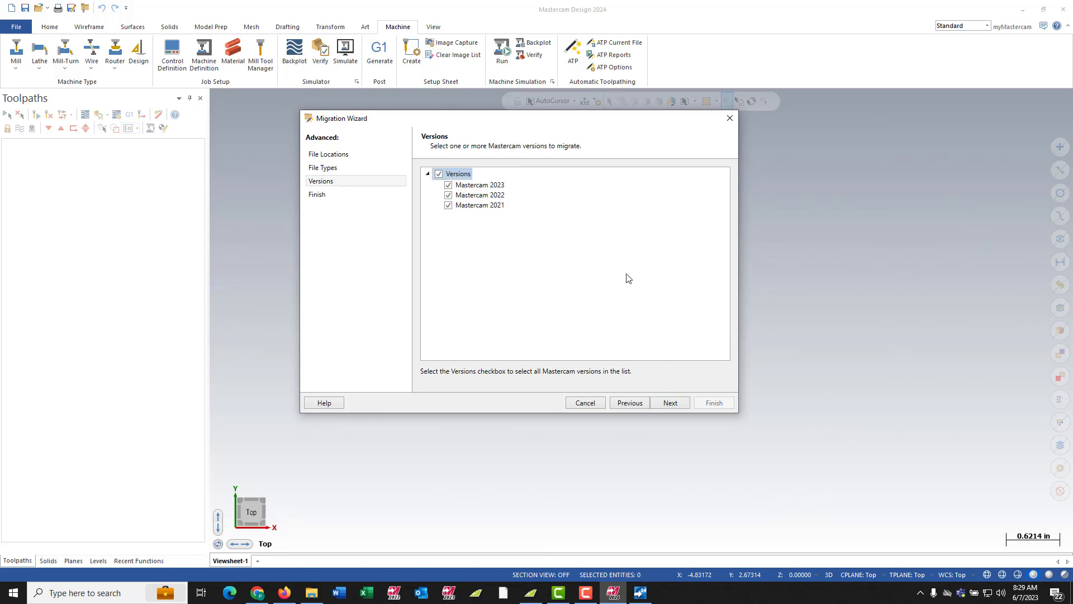
- Exclude Mastercam 2022 and start the migration, which stops on a UserCatalog.tooldb conflict
{"action": "left_click", "coordinate": [448, 195]}
{"action": "left_click", "coordinate": [670, 403]}
{"action": "left_click", "coordinate": [724, 404]}
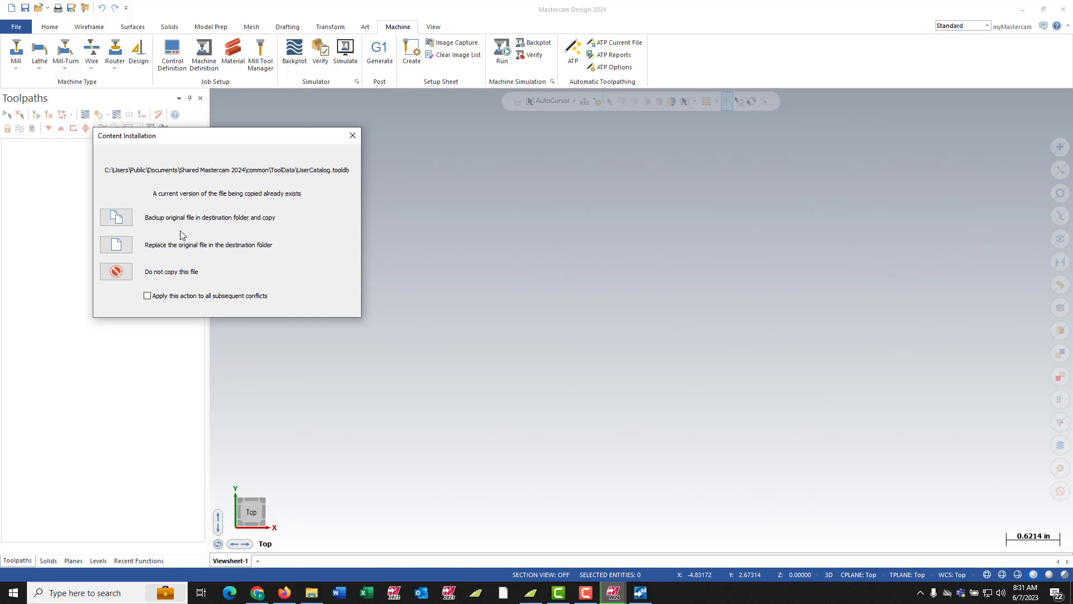
- Replace the original destination files for this and all subsequent conflicts
{"action": "left_click", "coordinate": [147, 299]}
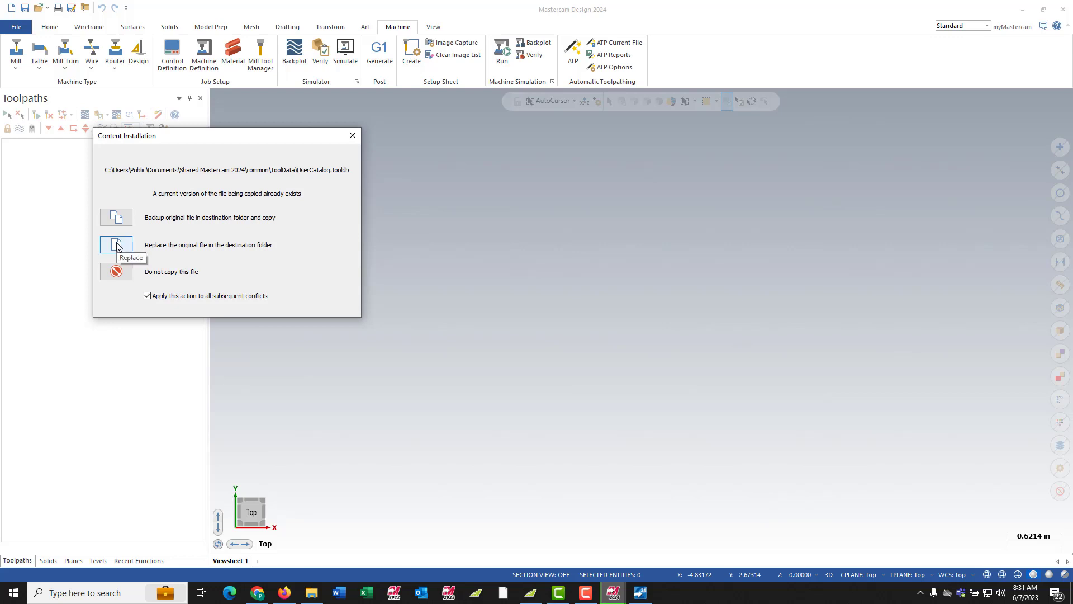
{"action": "left_click", "coordinate": [117, 246]}
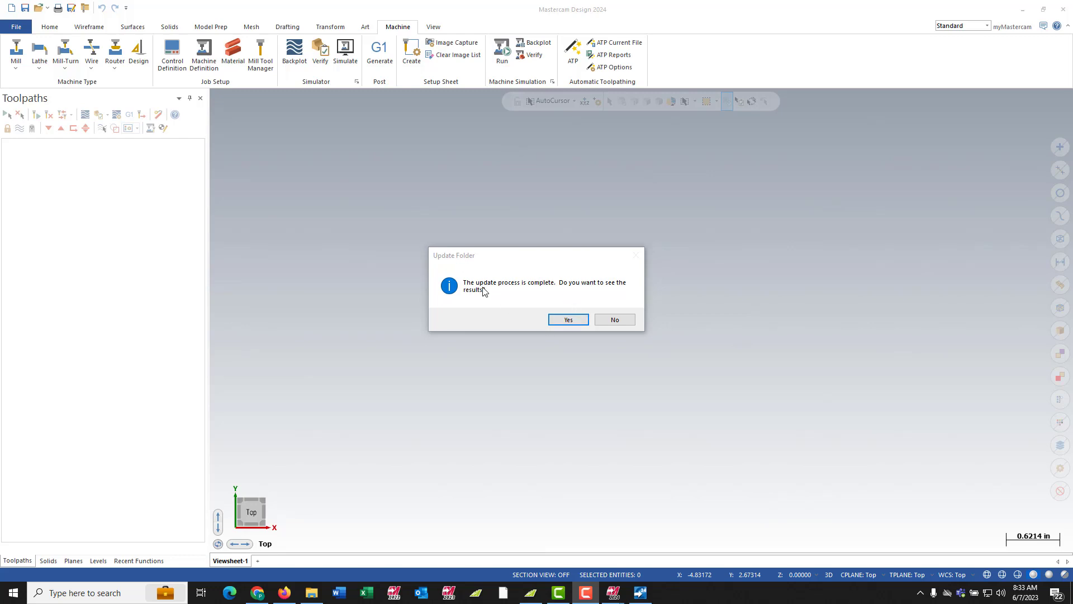
- View the event log showing 1041 files checked and 44 processed, then close it
{"action": "left_click", "coordinate": [568, 320]}
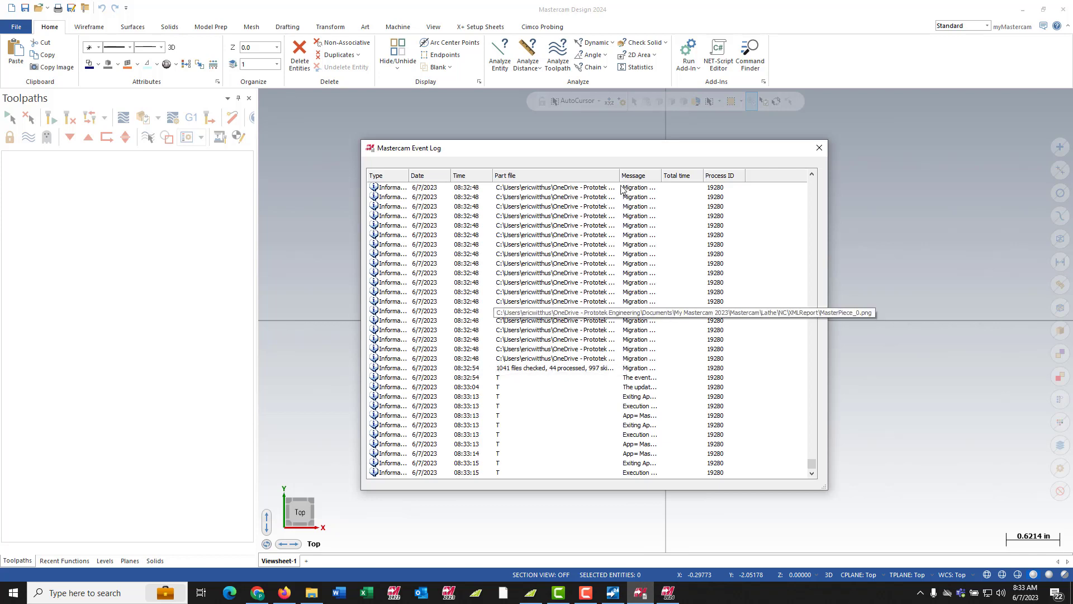
{"action": "left_click_drag", "start_coordinate": [619, 176], "coordinate": [658, 176]}
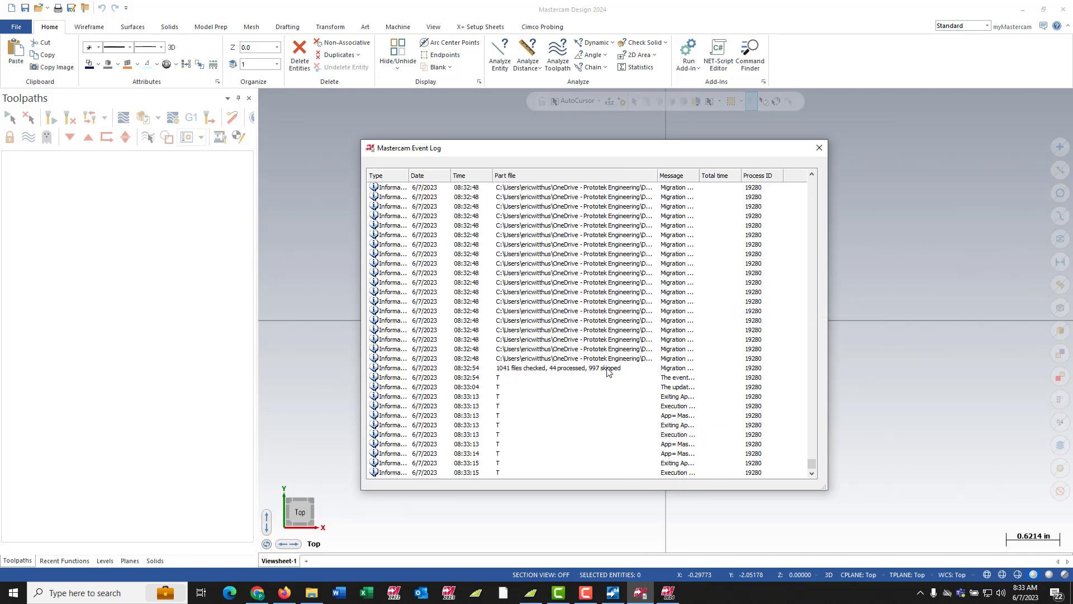
{"action": "left_click", "coordinate": [819, 148]}
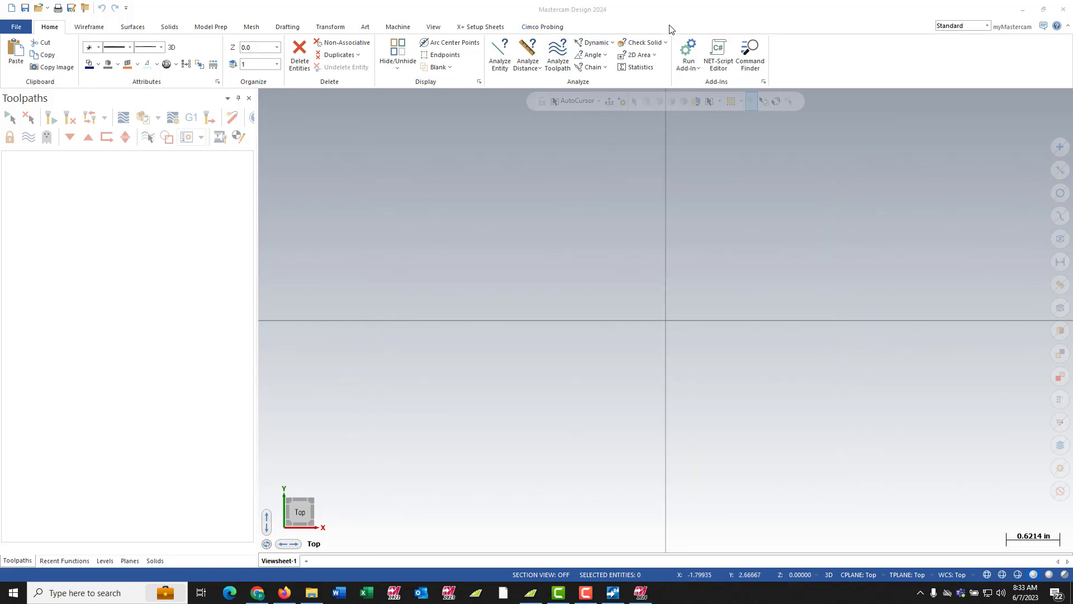